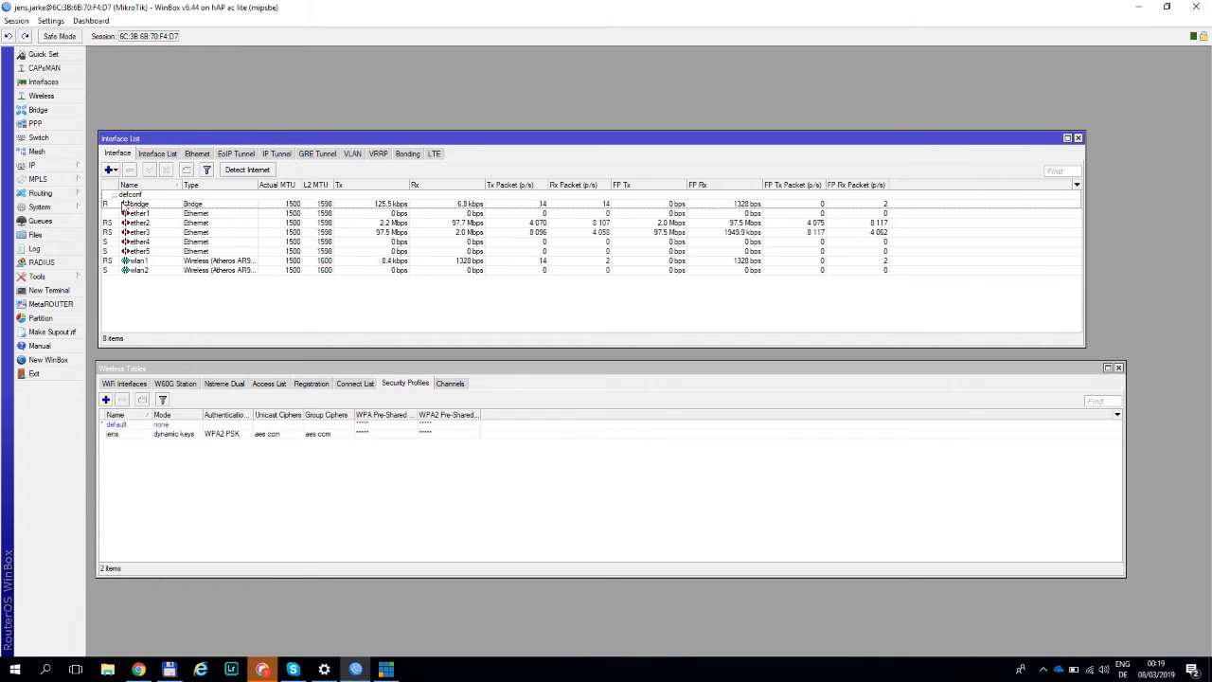
- Examine the bridge, ether1, wlan1 and wlan2 entries in the interface list
left_click(157, 216)
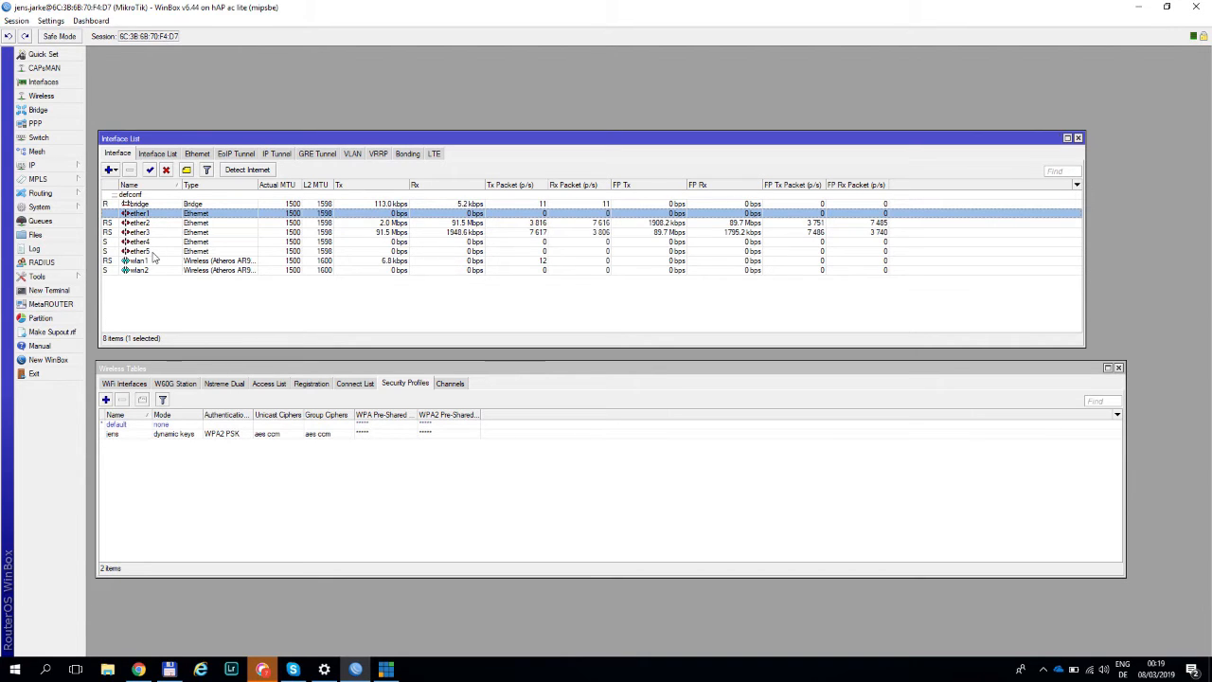
left_click(145, 205)
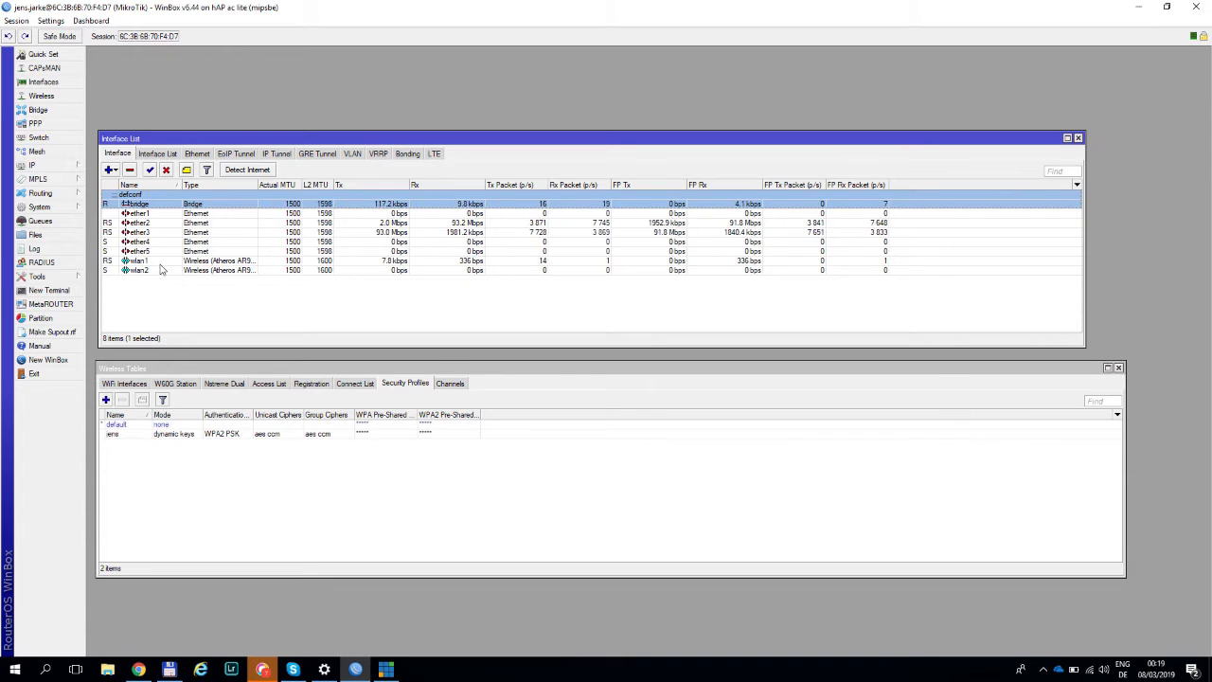
left_click(152, 261)
left_click(161, 271)
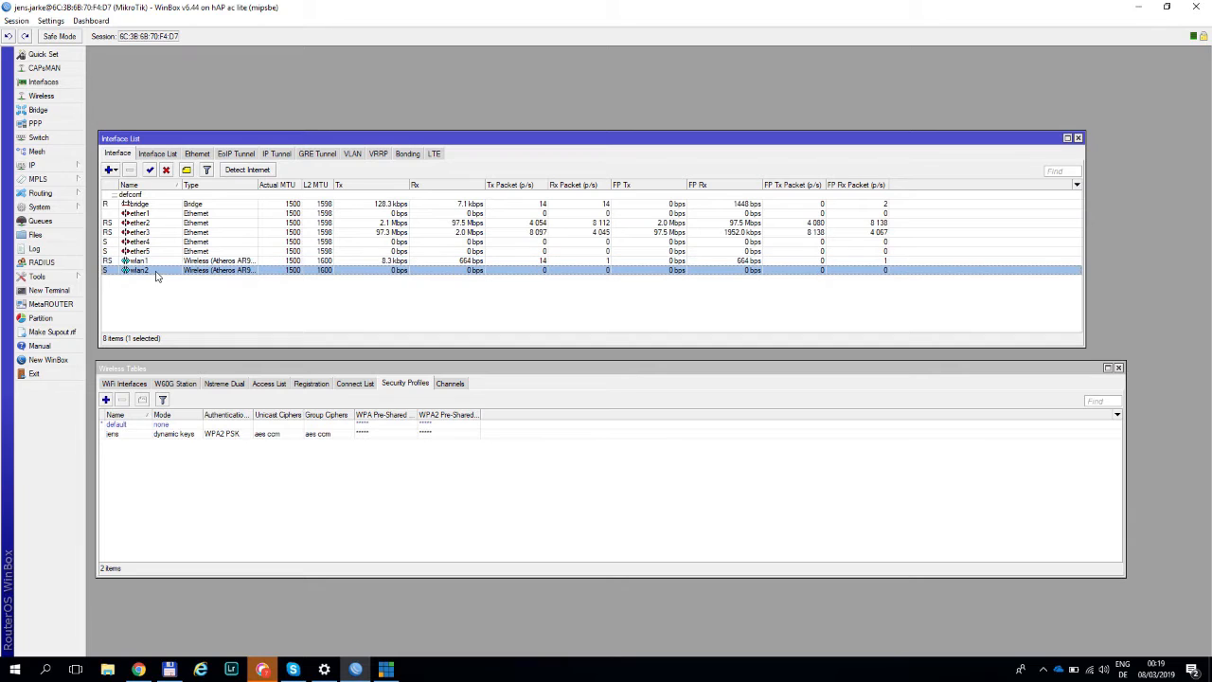
left_click(170, 264)
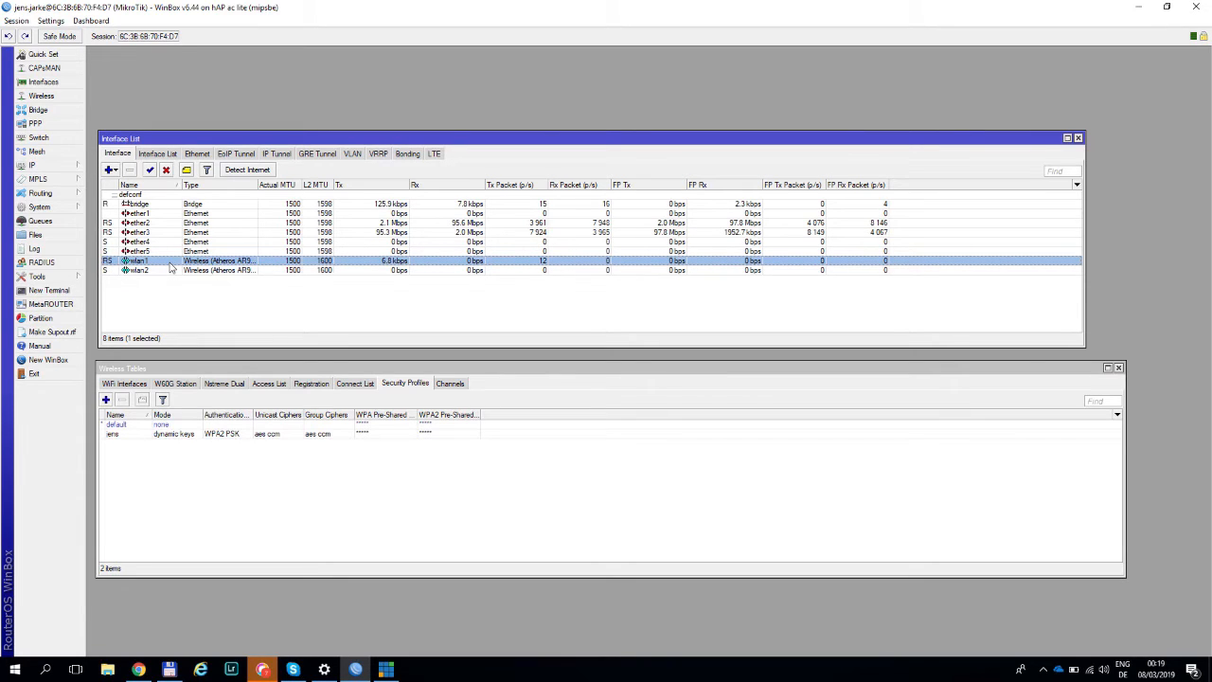
left_click(171, 273)
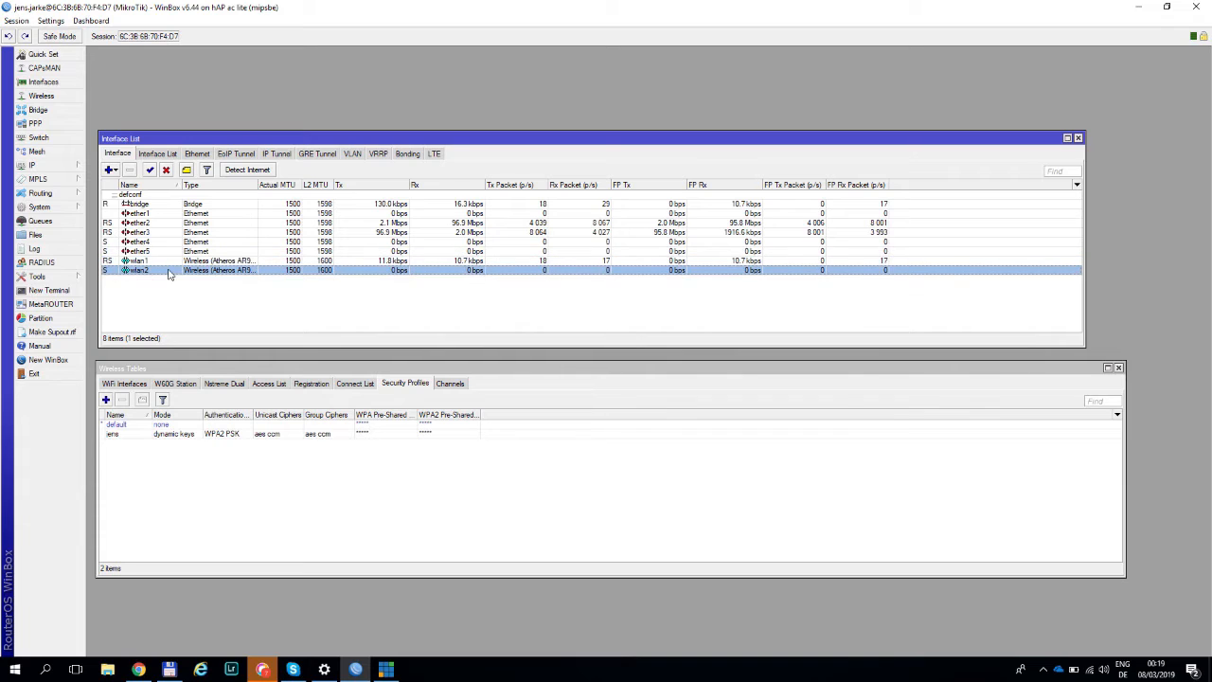
- Compare the Tx and Rx traffic of wlan1, ether2 and ether3, and close the Wireless Tables window
left_click(377, 263)
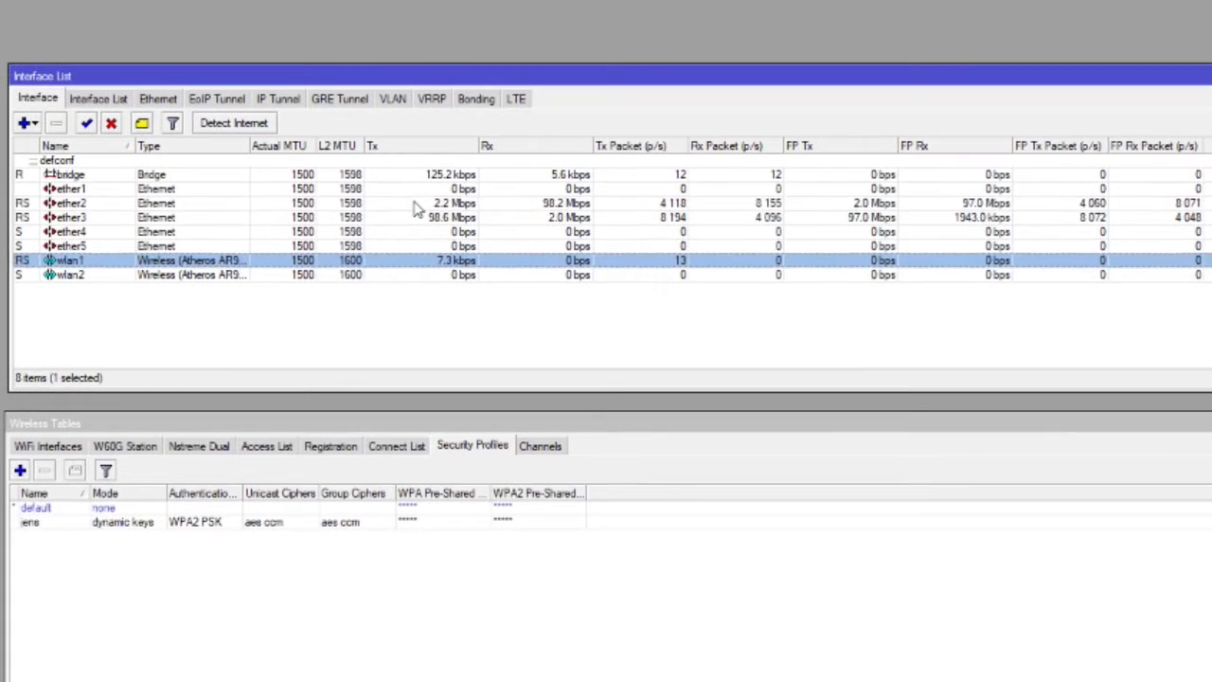
left_click(366, 223)
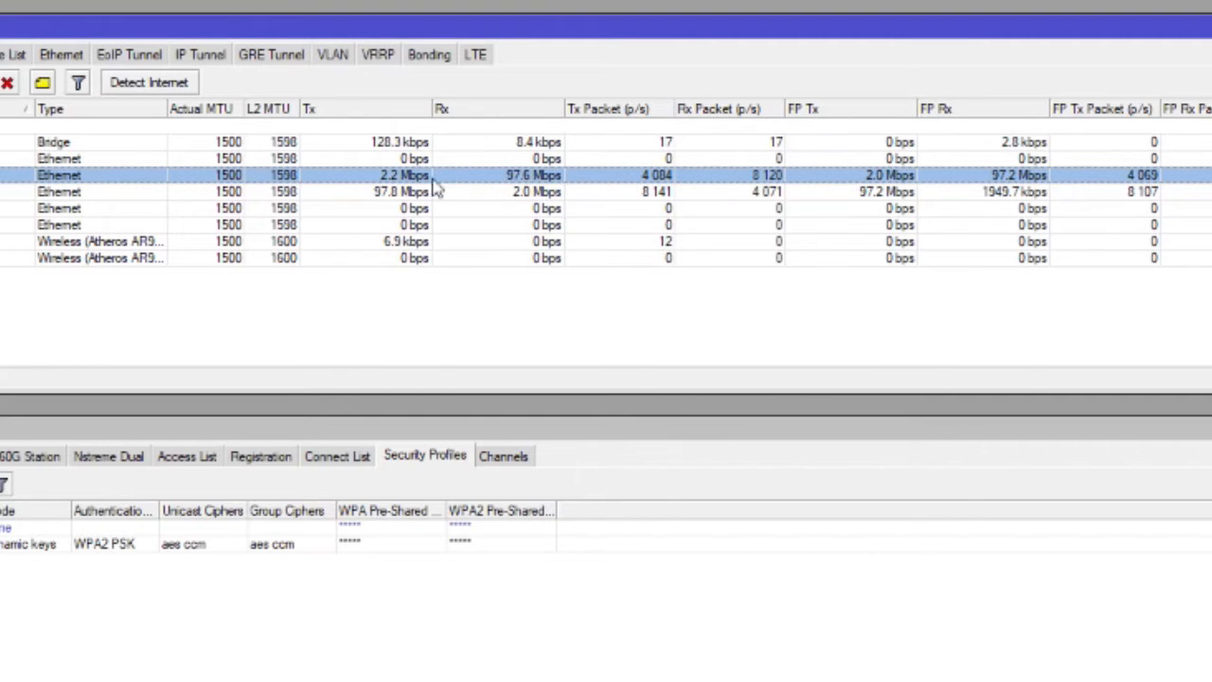
left_click(351, 195)
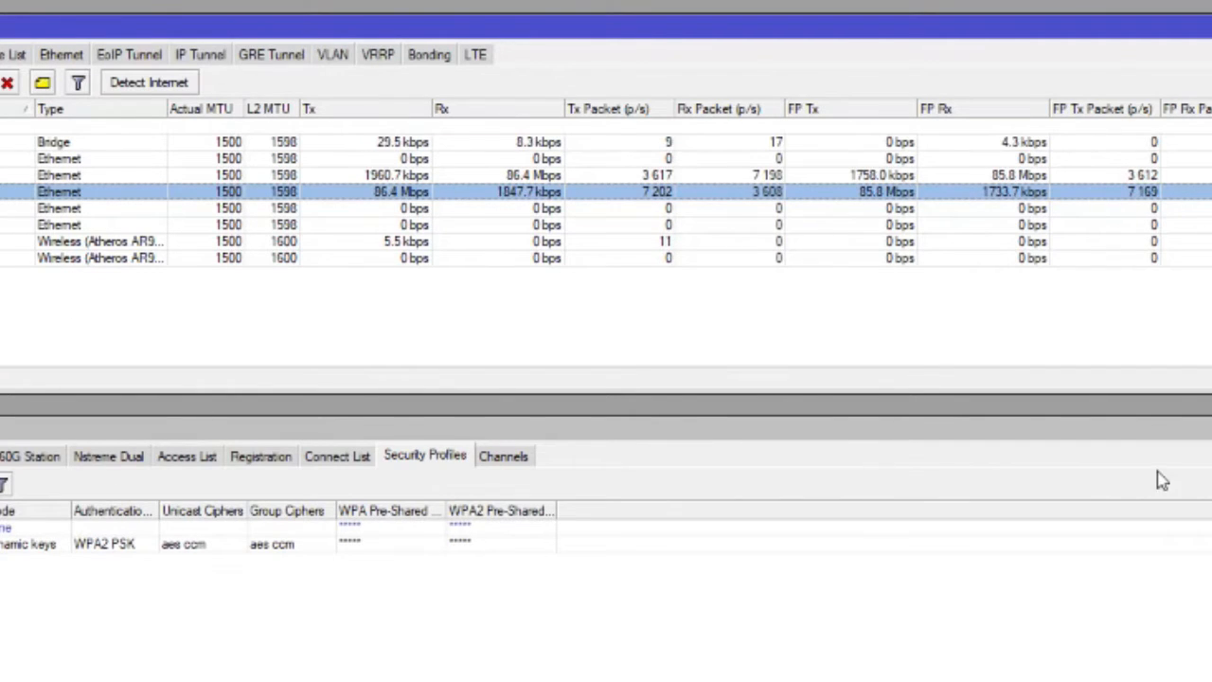
left_click(1209, 428)
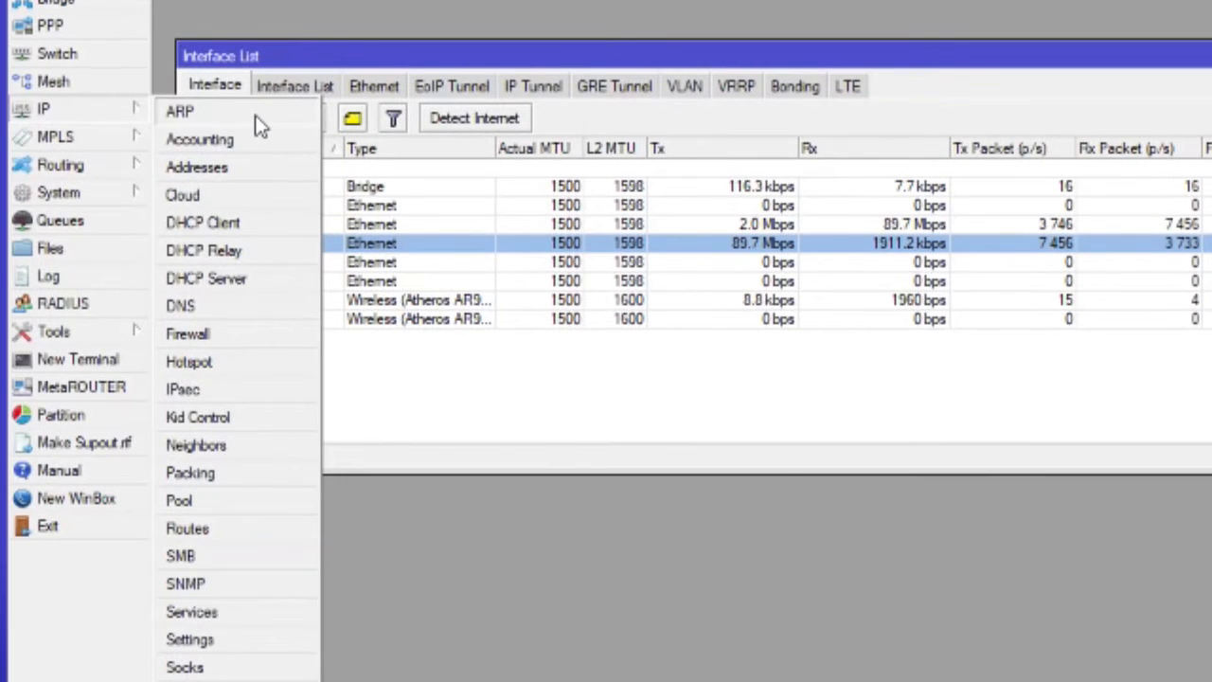
- View the router's ARP list, and inspect the bridge's entry in the IP address list, closing each window when done
left_click(256, 118)
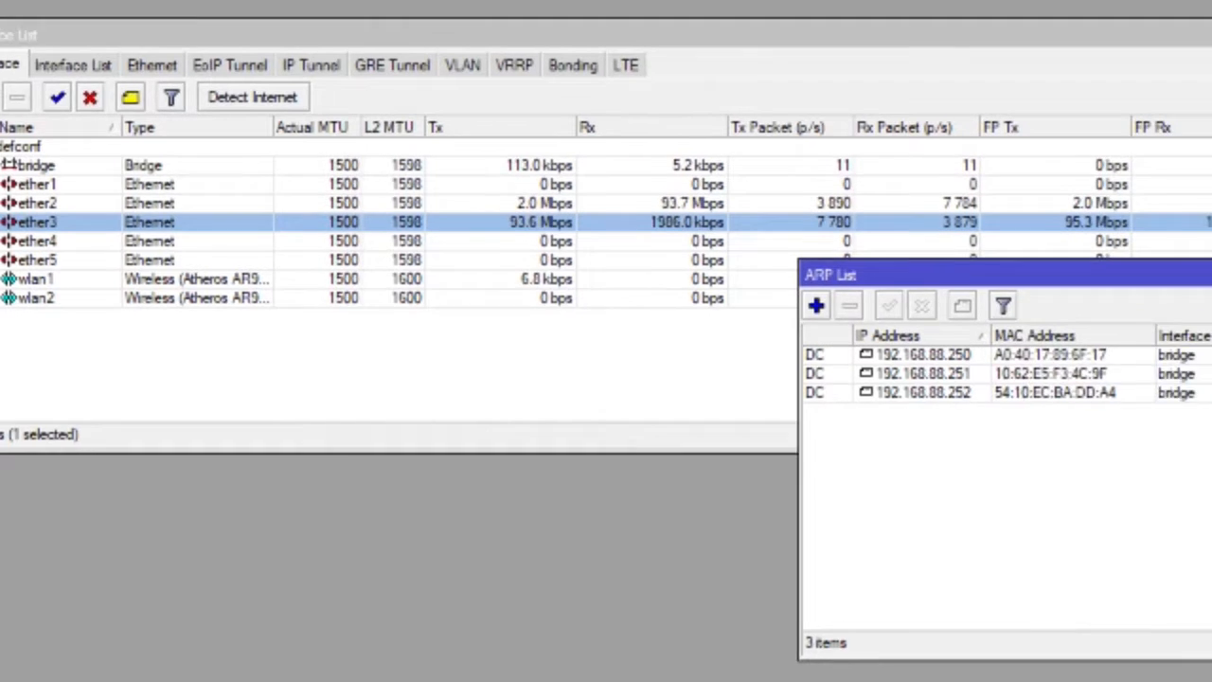
left_click(1010, 250)
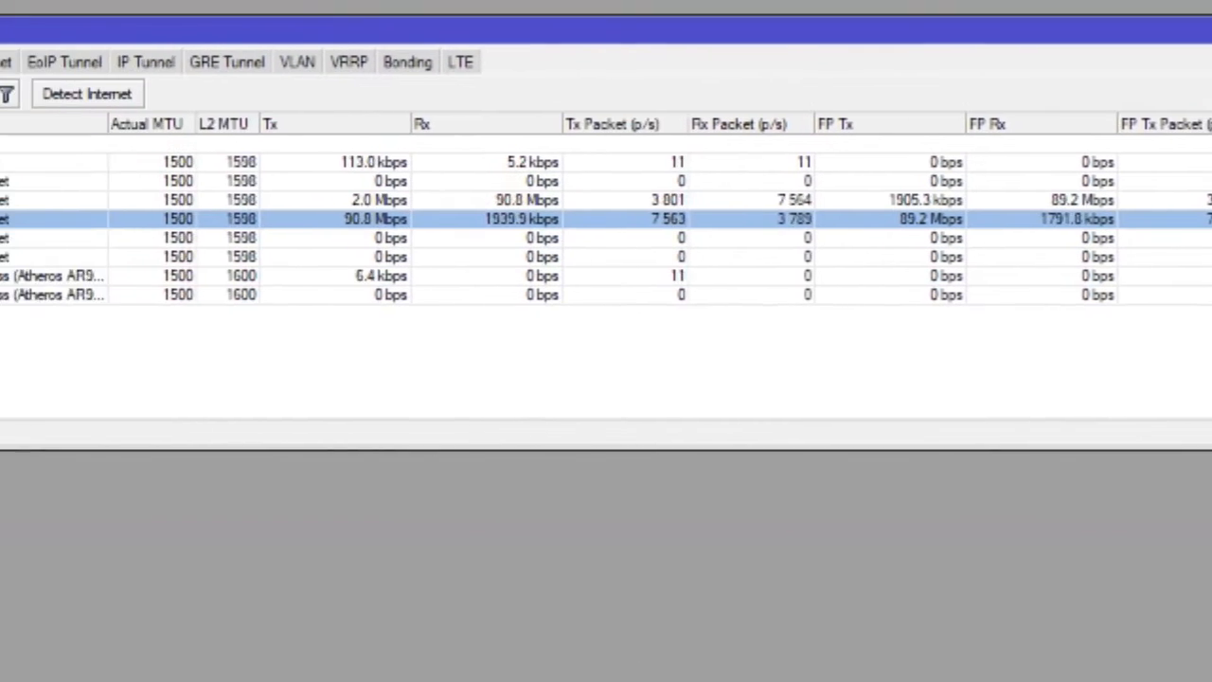
left_click(59, 139)
left_click(195, 196)
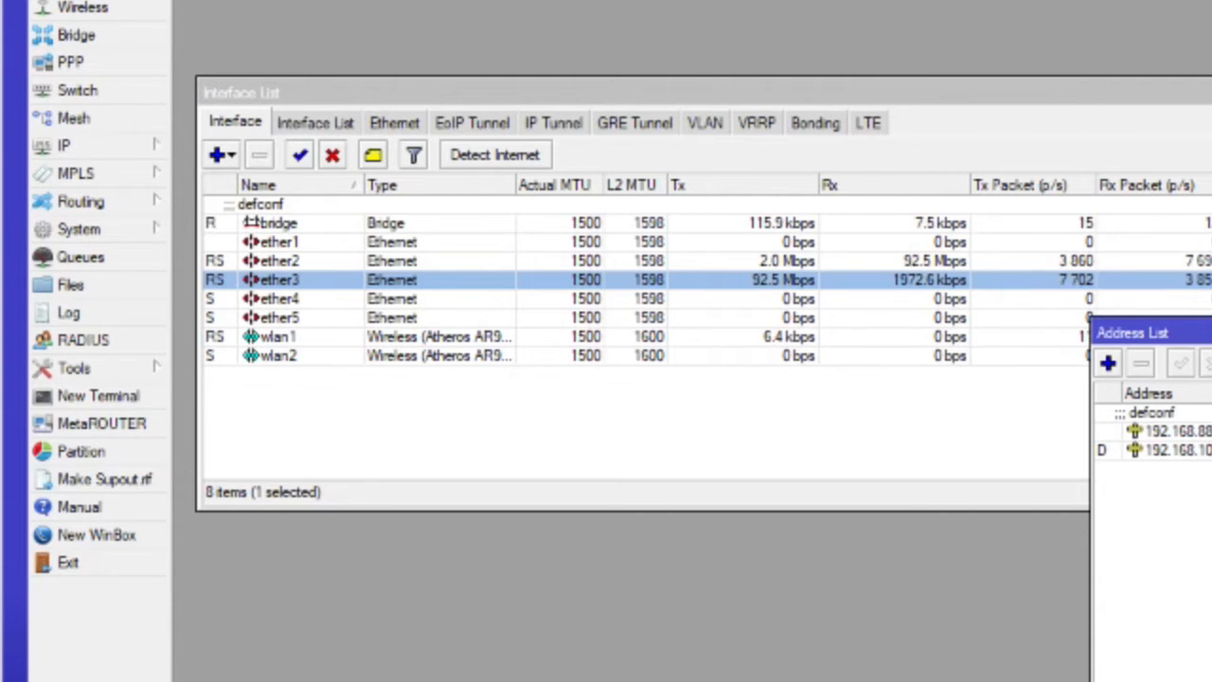
left_click(1172, 431)
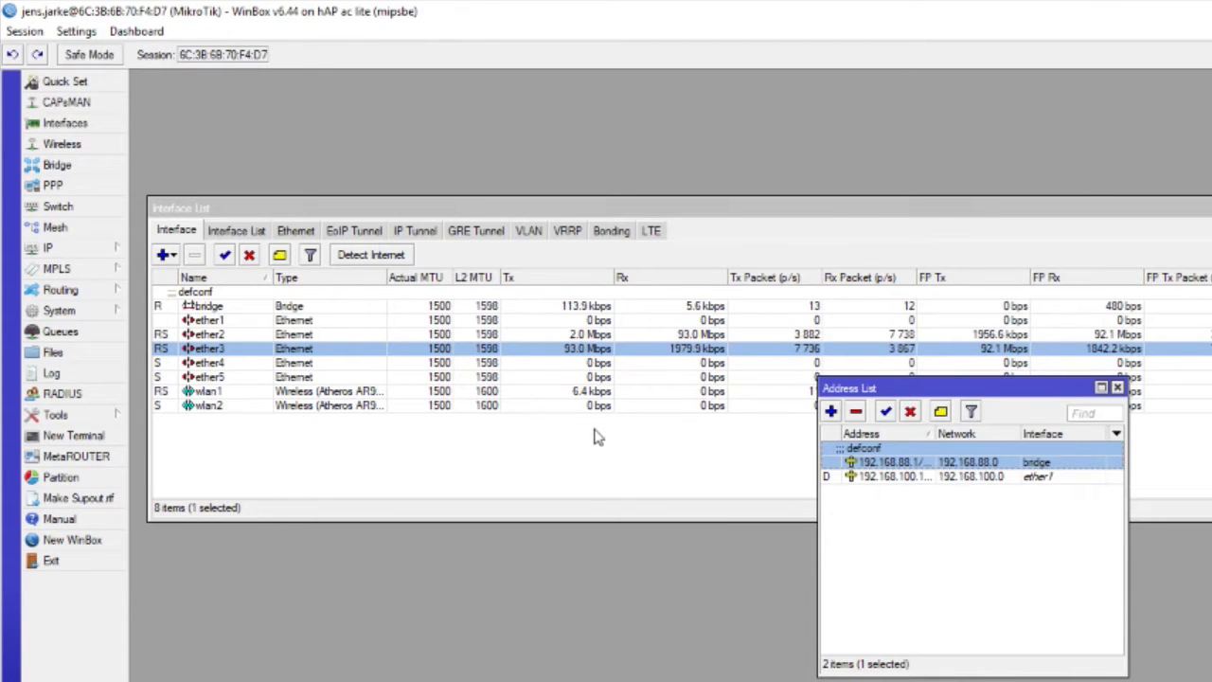
left_click(1117, 389)
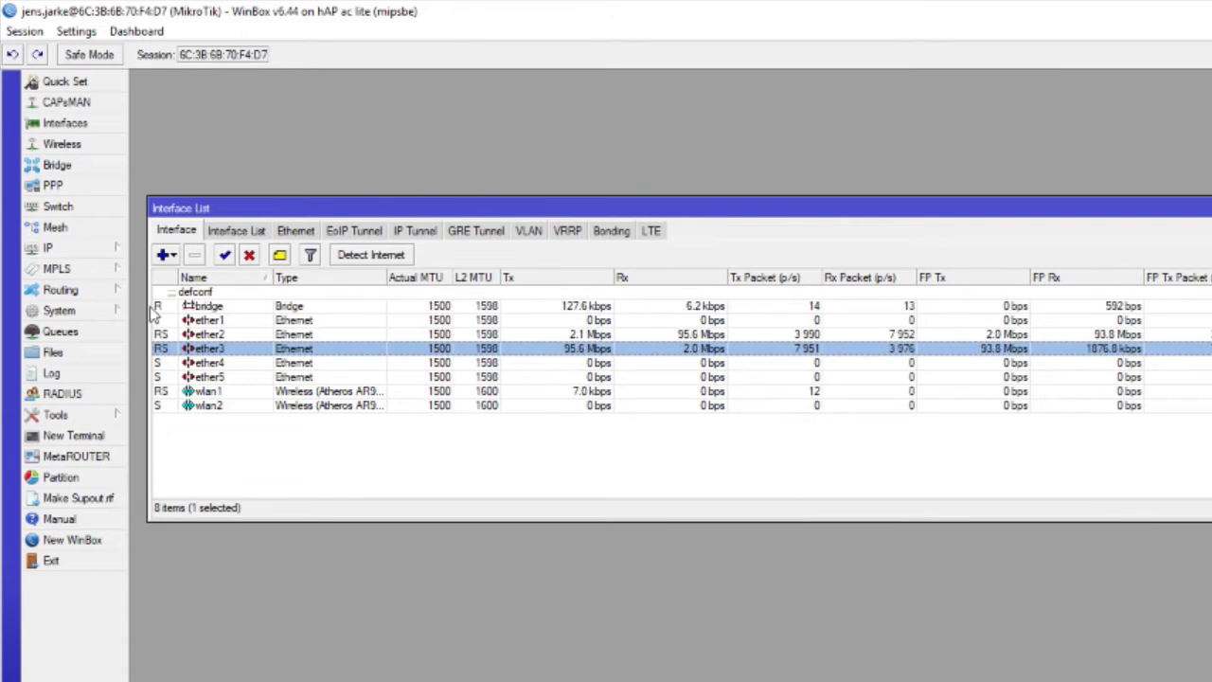
- Review the DHCP client entry for ether1 and close the DHCP Client window
left_click(79, 250)
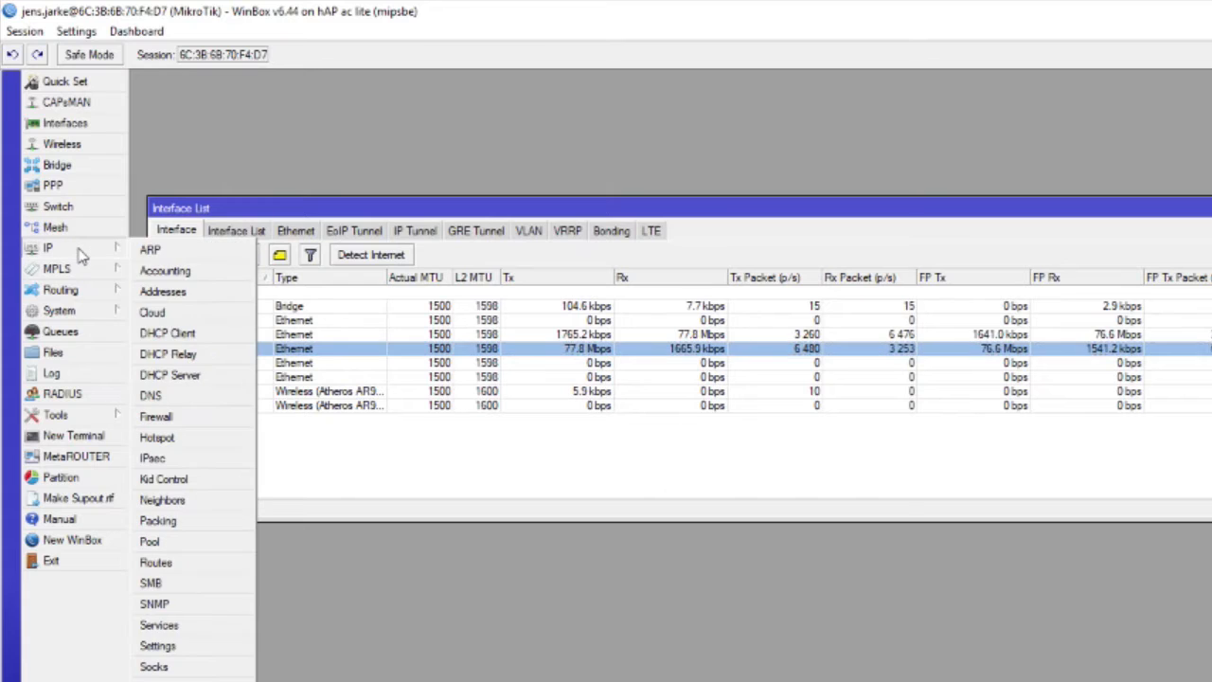
left_click(222, 336)
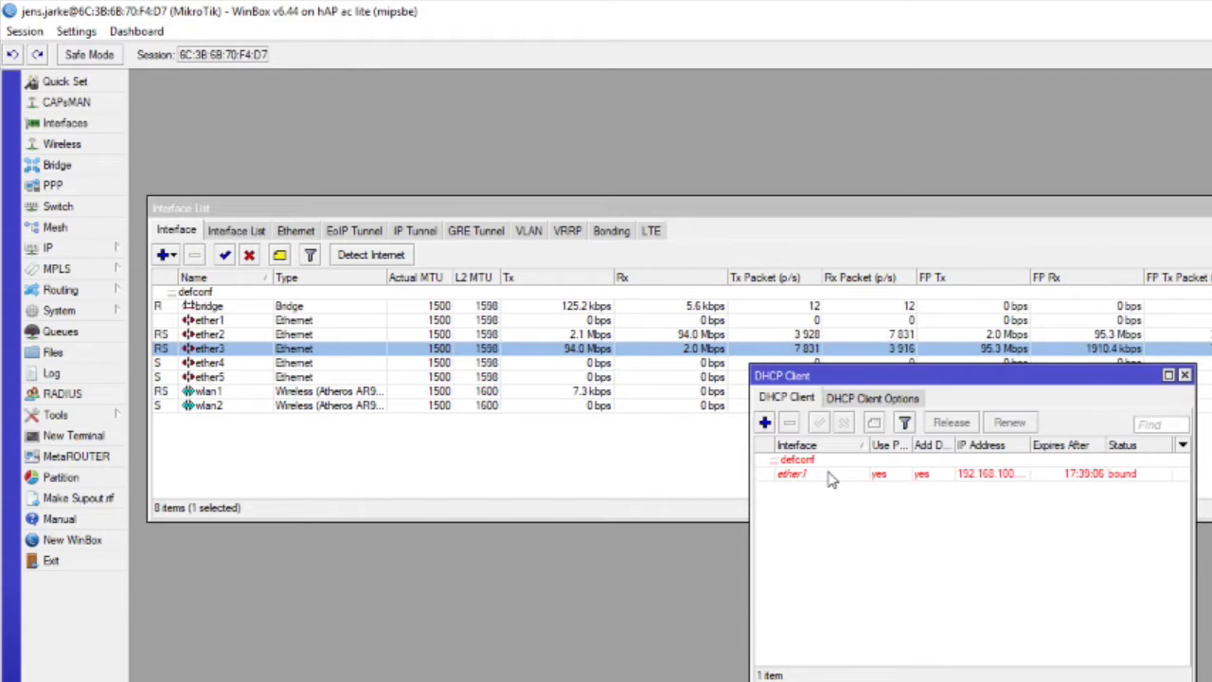
left_click(1184, 375)
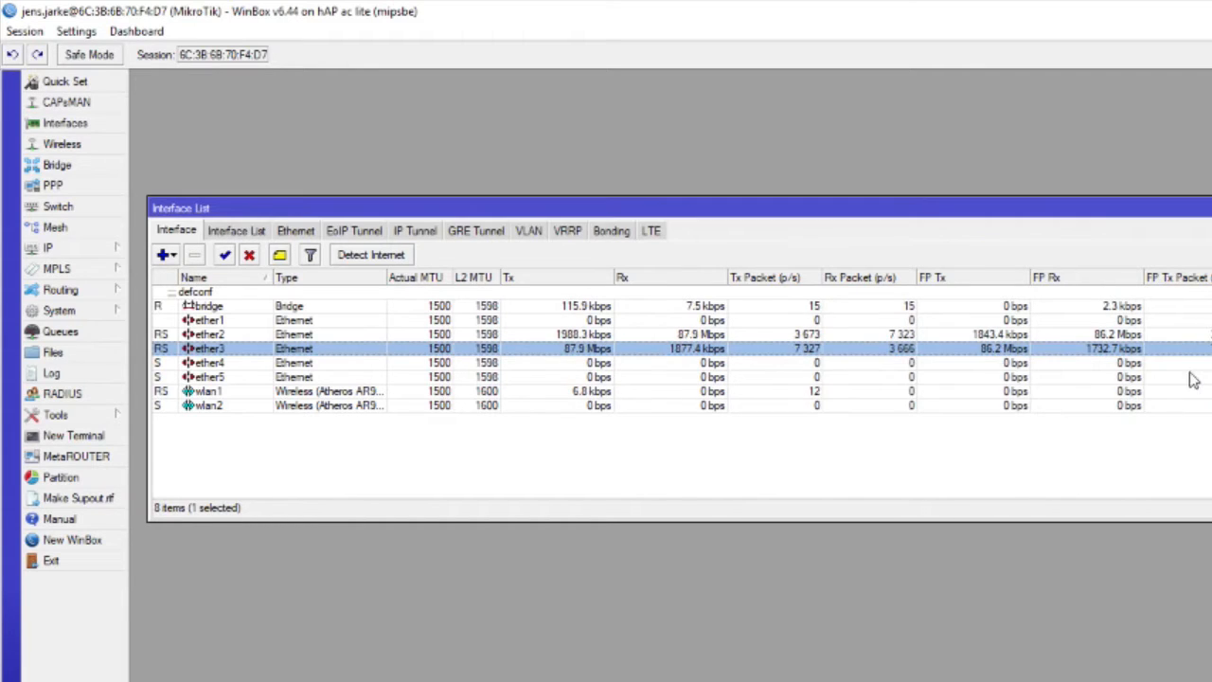
- Review the DHCP server configuration and its leases, inspect the 192.168.88.250 lease, and close the DHCP Server window
left_click(83, 248)
left_click(170, 375)
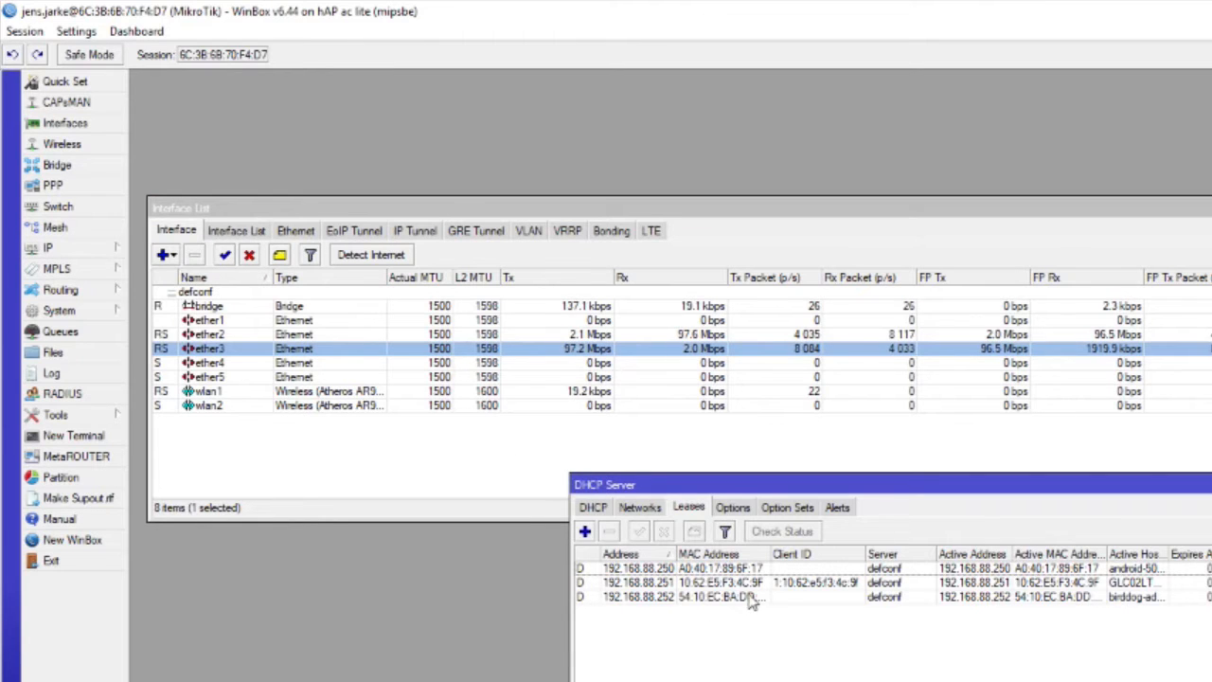
left_click(594, 508)
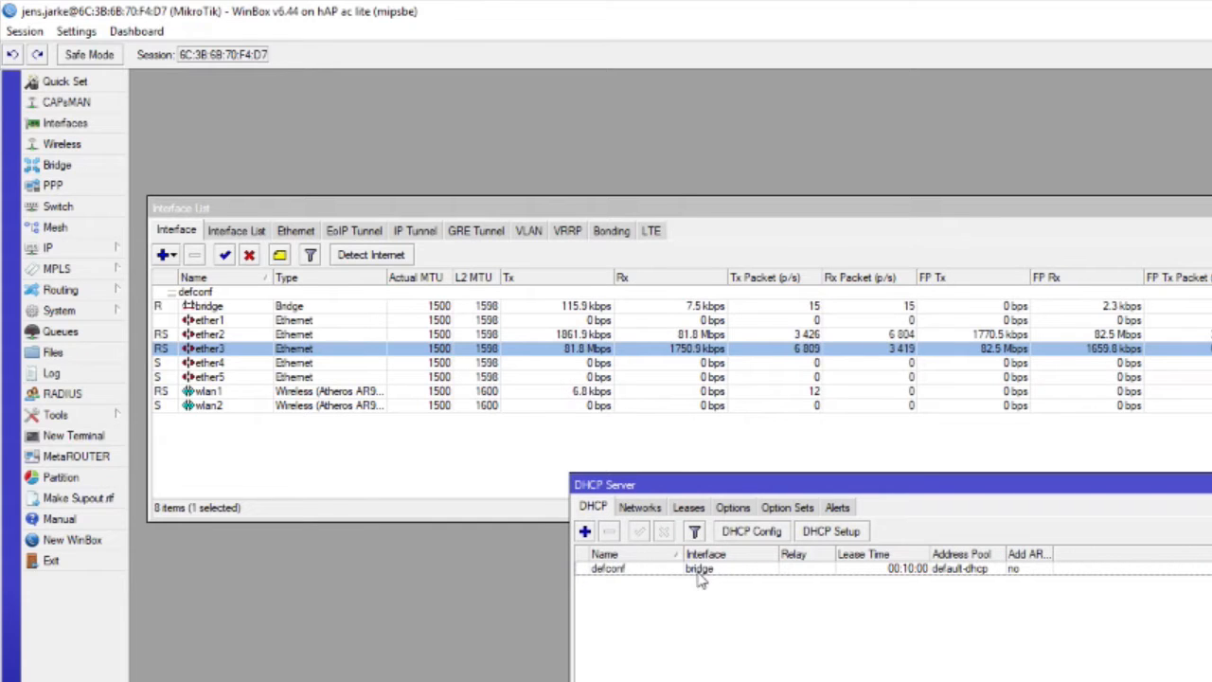
left_click(688, 510)
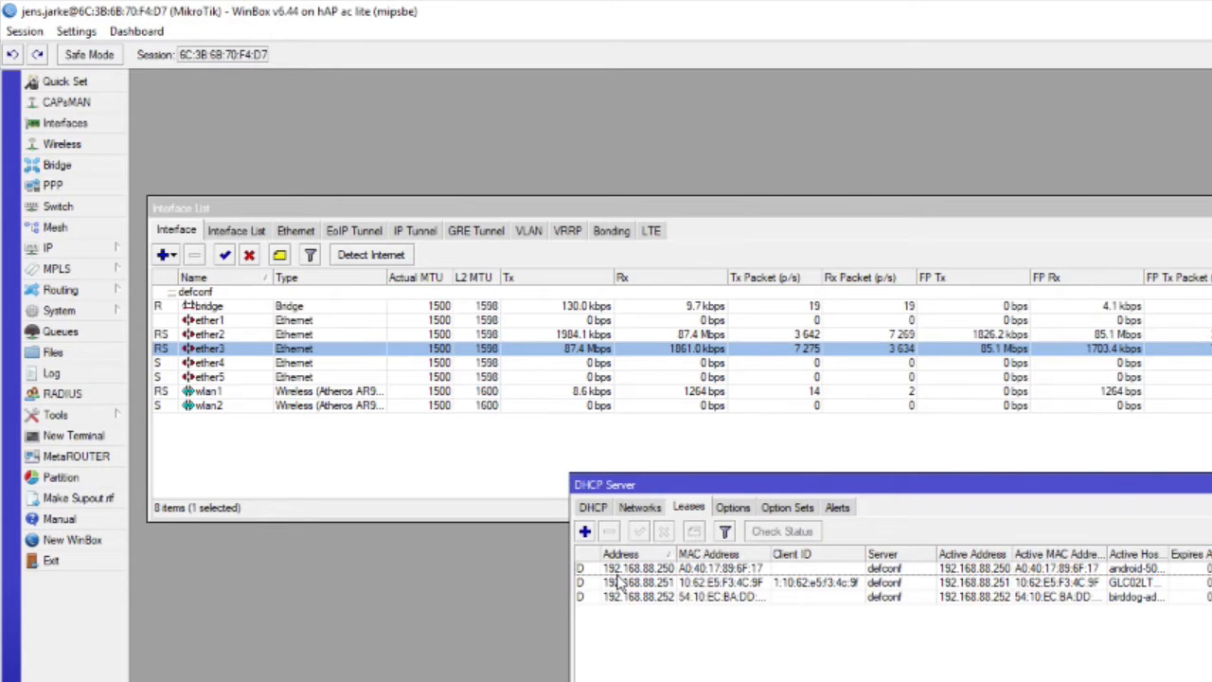
left_click(1114, 567)
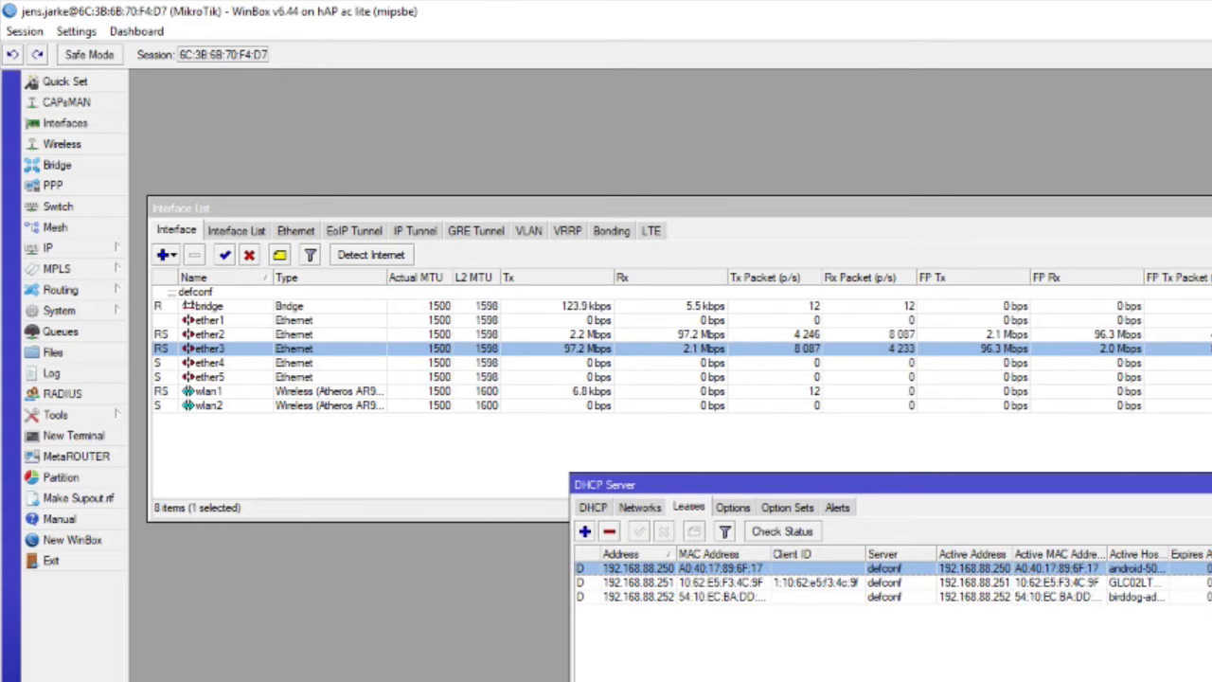
left_click(1210, 484)
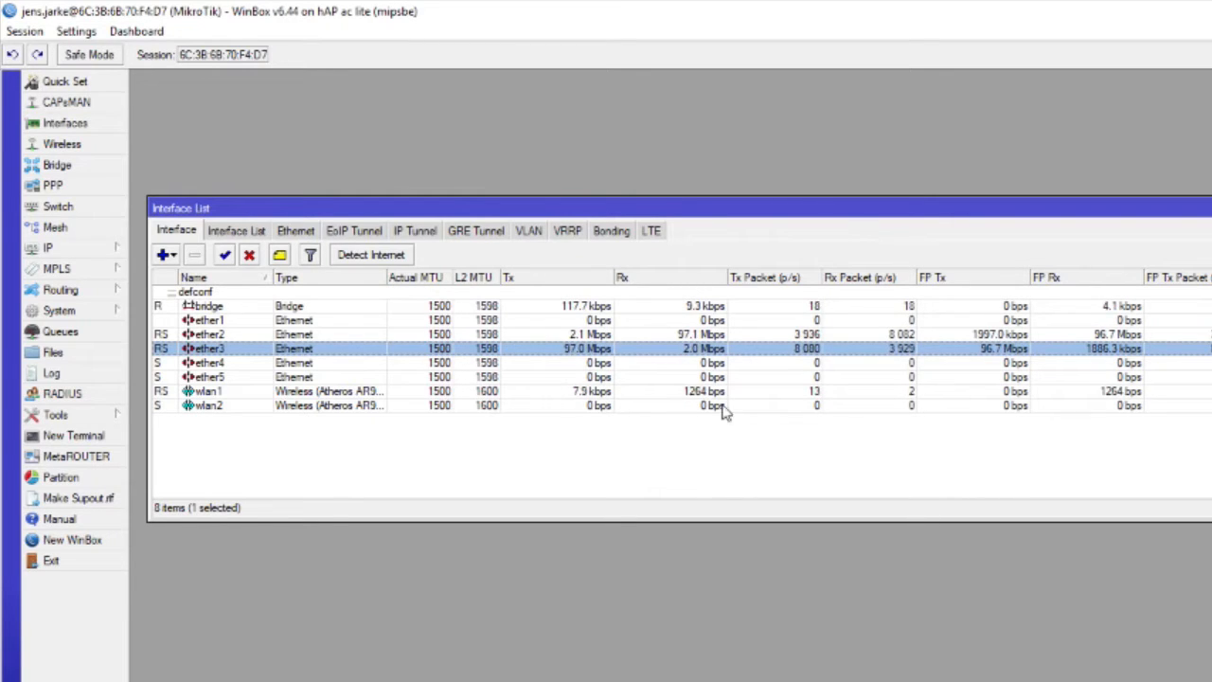
- Open the IP route list and widen the Dst. Address column to show the full destination networks
left_click(81, 248)
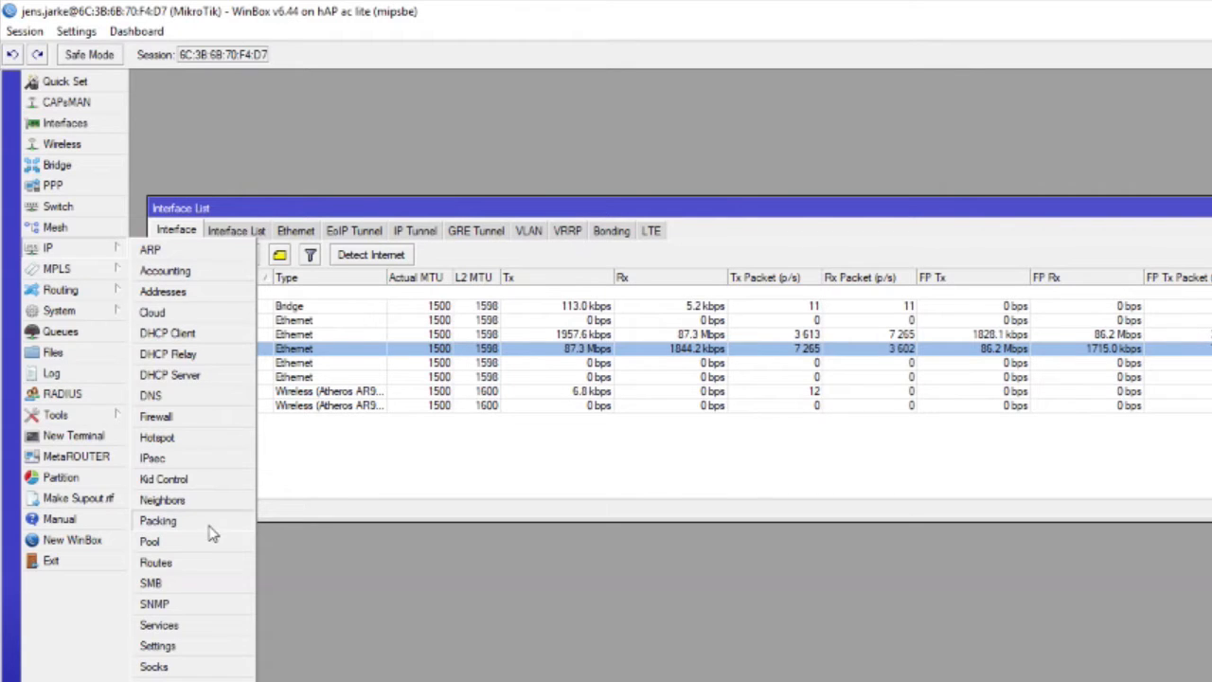
left_click(189, 563)
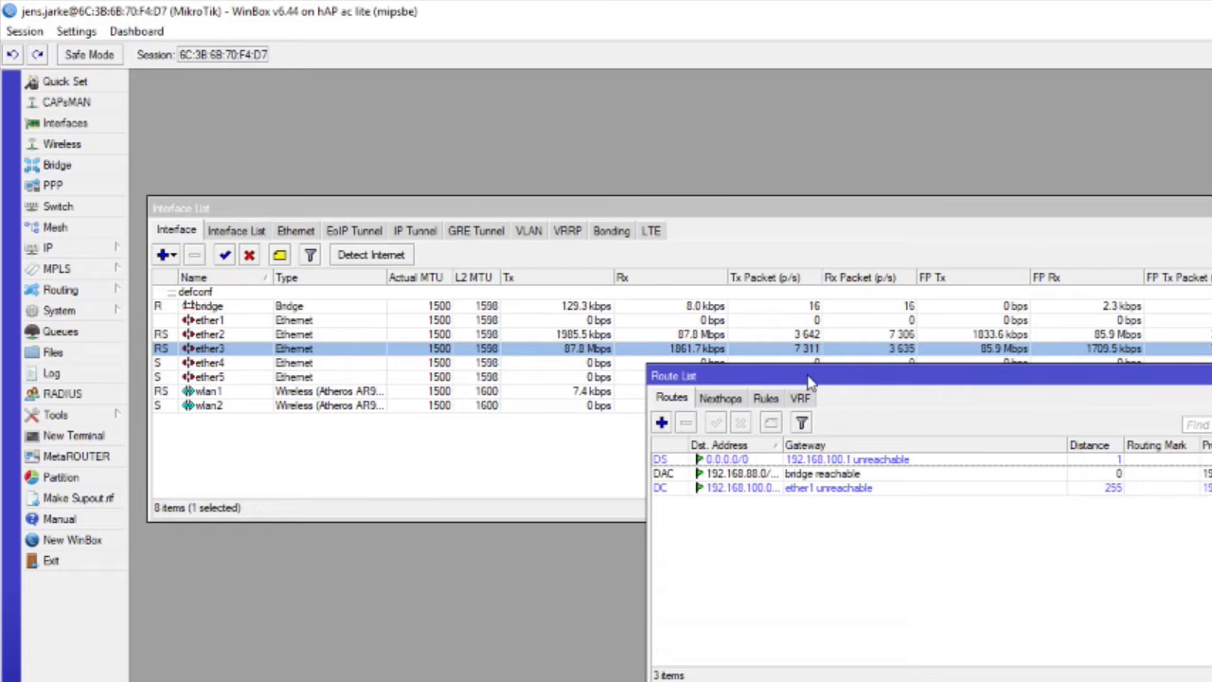
left_click_drag(809, 382, 725, 401)
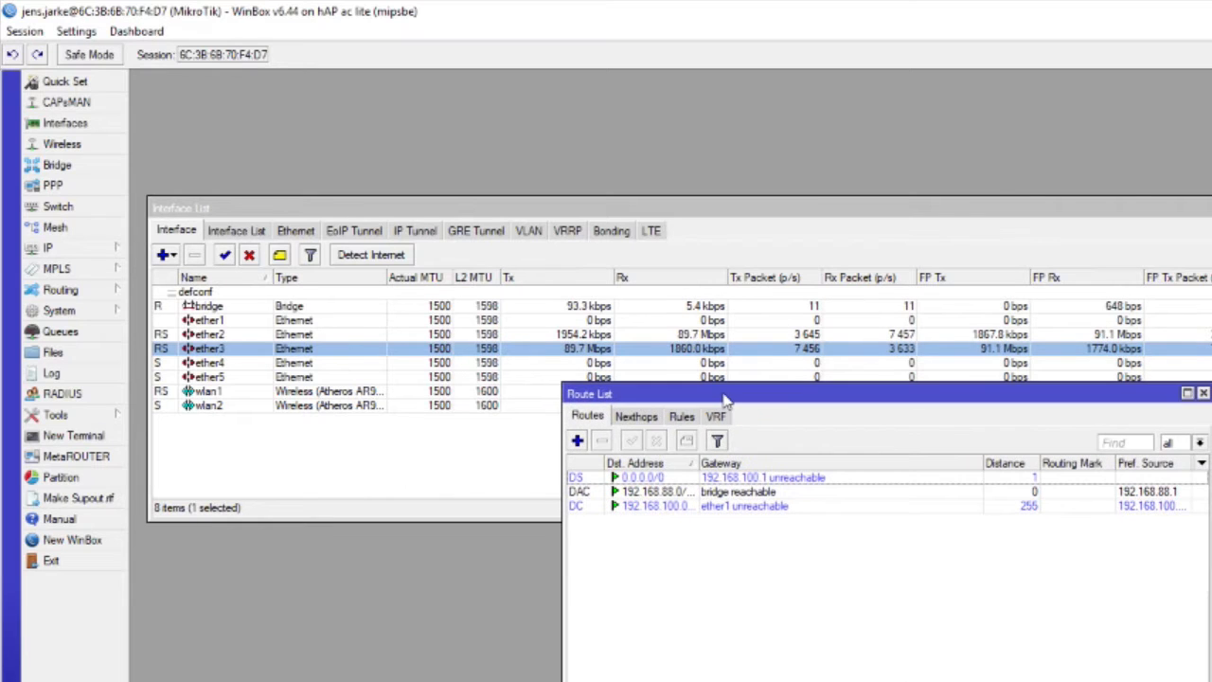
left_click(1199, 444)
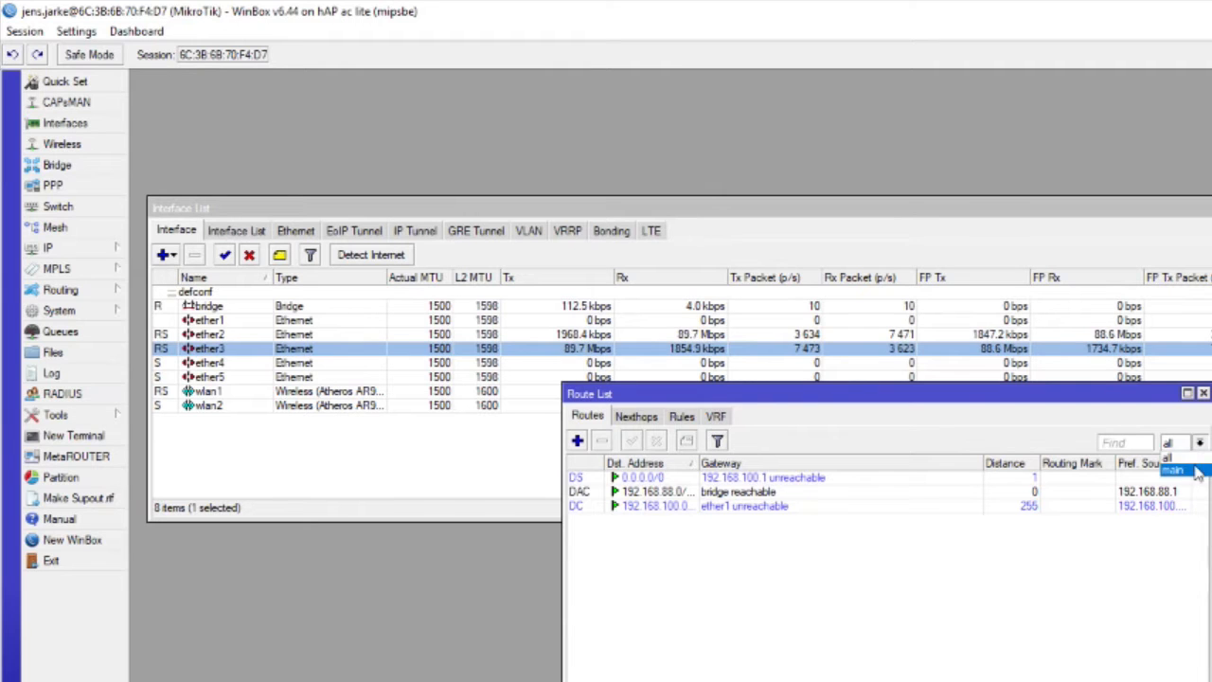
left_click(1178, 469)
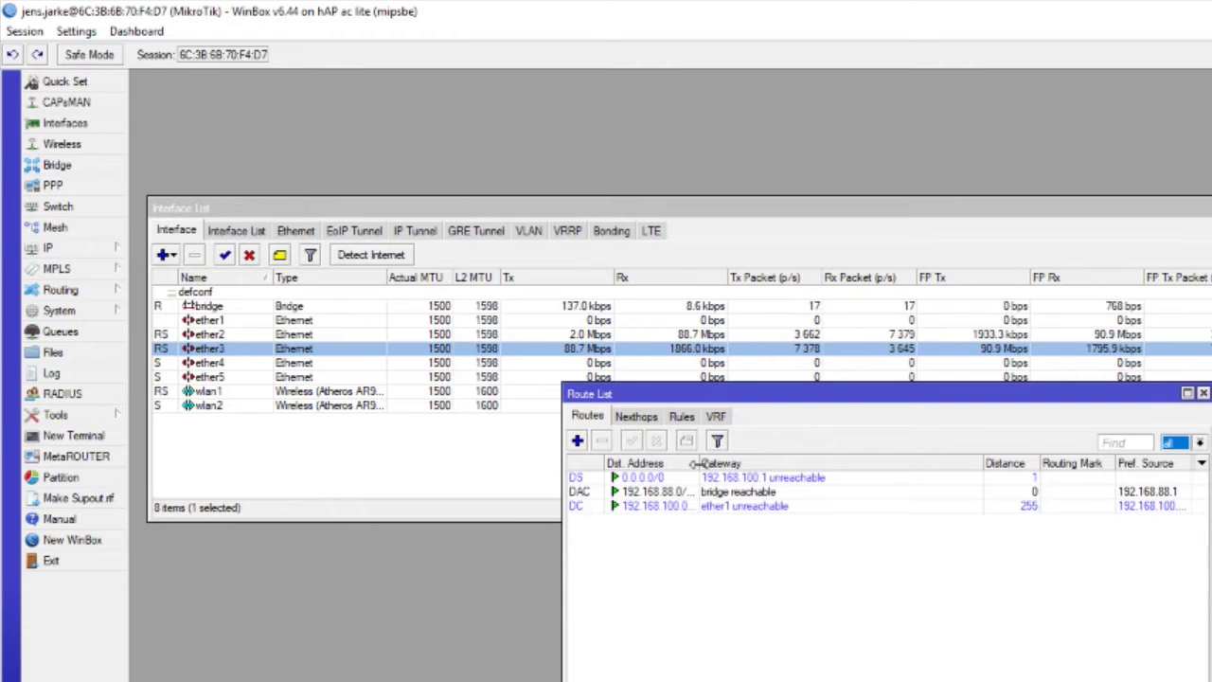
left_click_drag(693, 462, 715, 463)
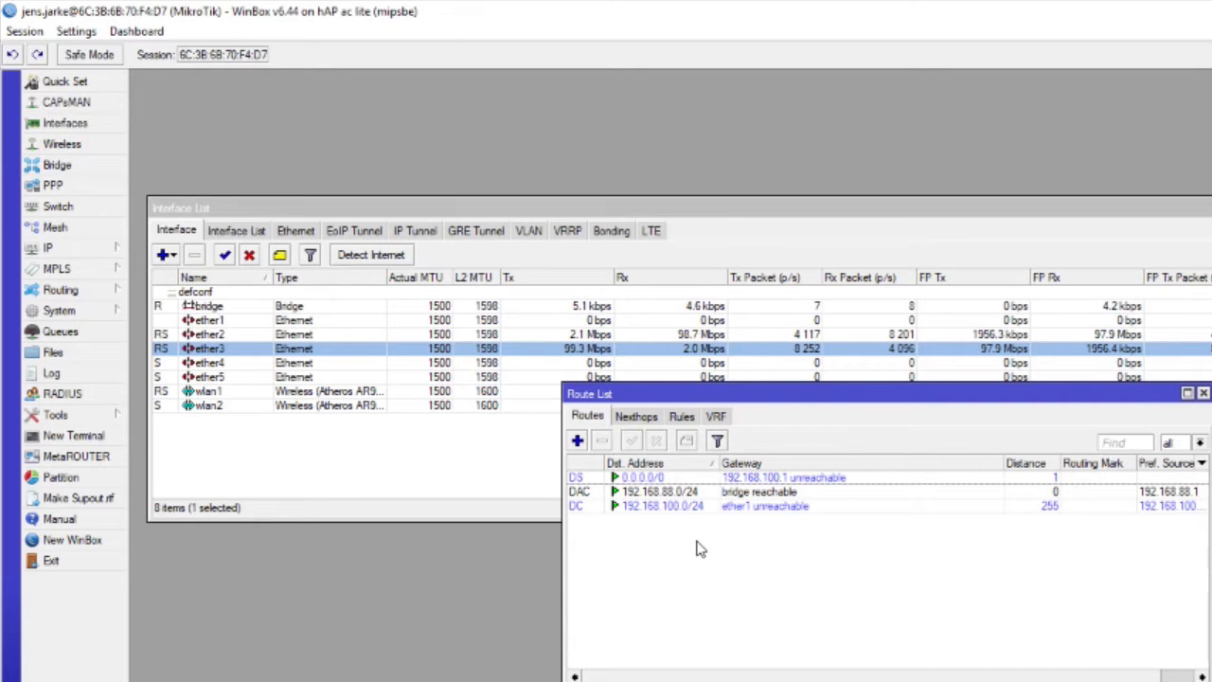
- Create a new route with destination address 56.34.2.1 and ether5 as its gateway
left_click(578, 442)
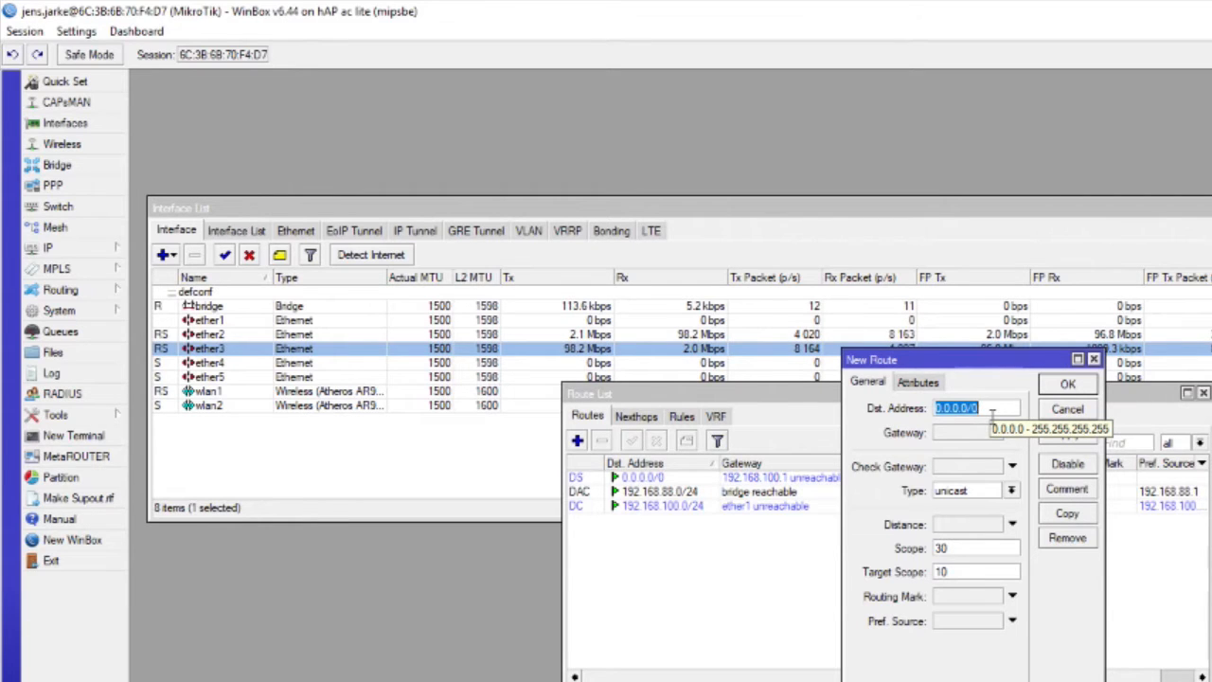
type("56.34.2.1")
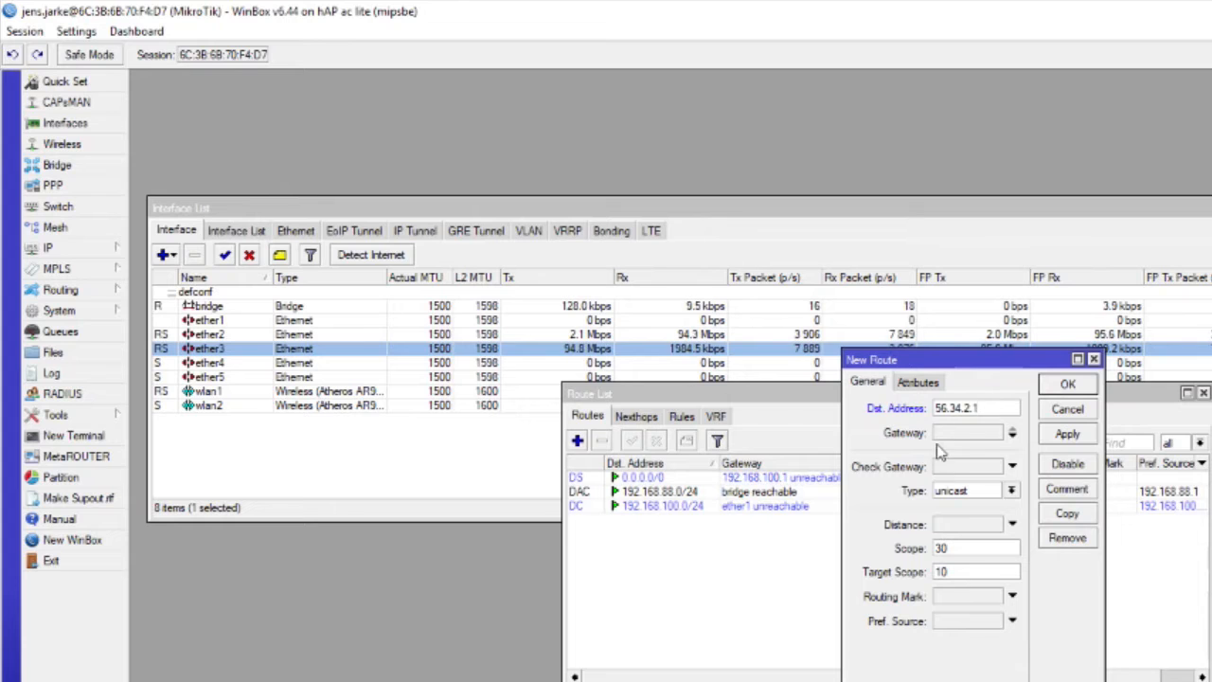
left_click(980, 432)
left_click(1095, 431)
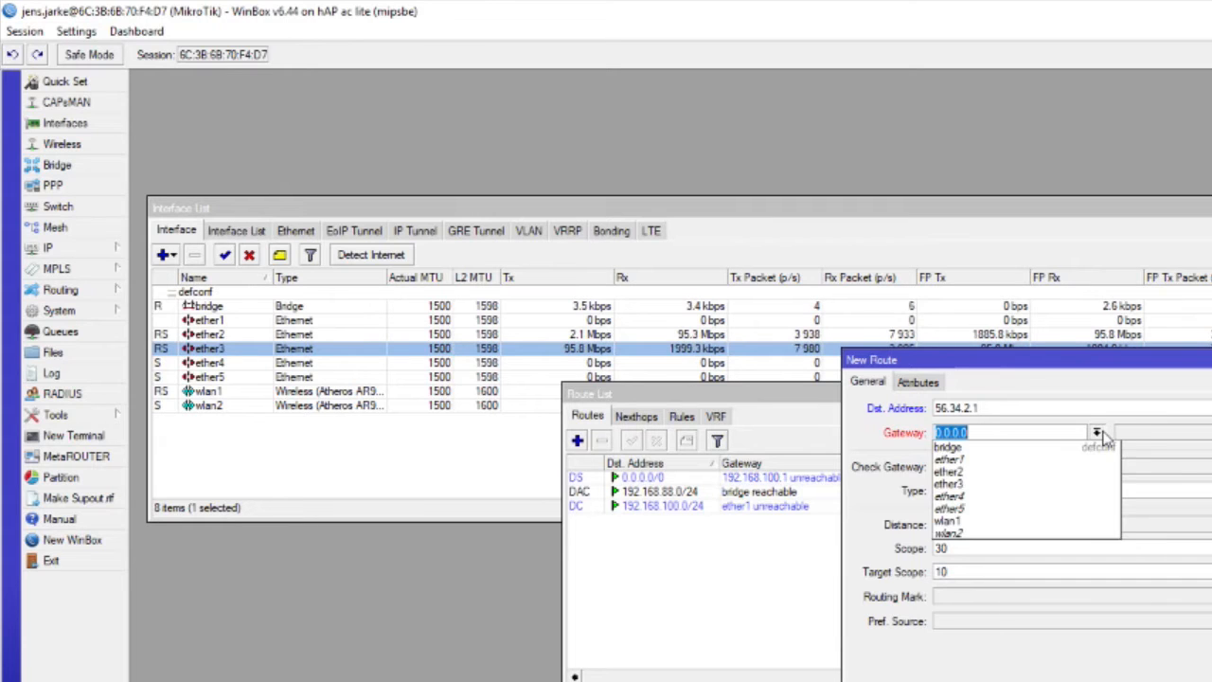
left_click(999, 509)
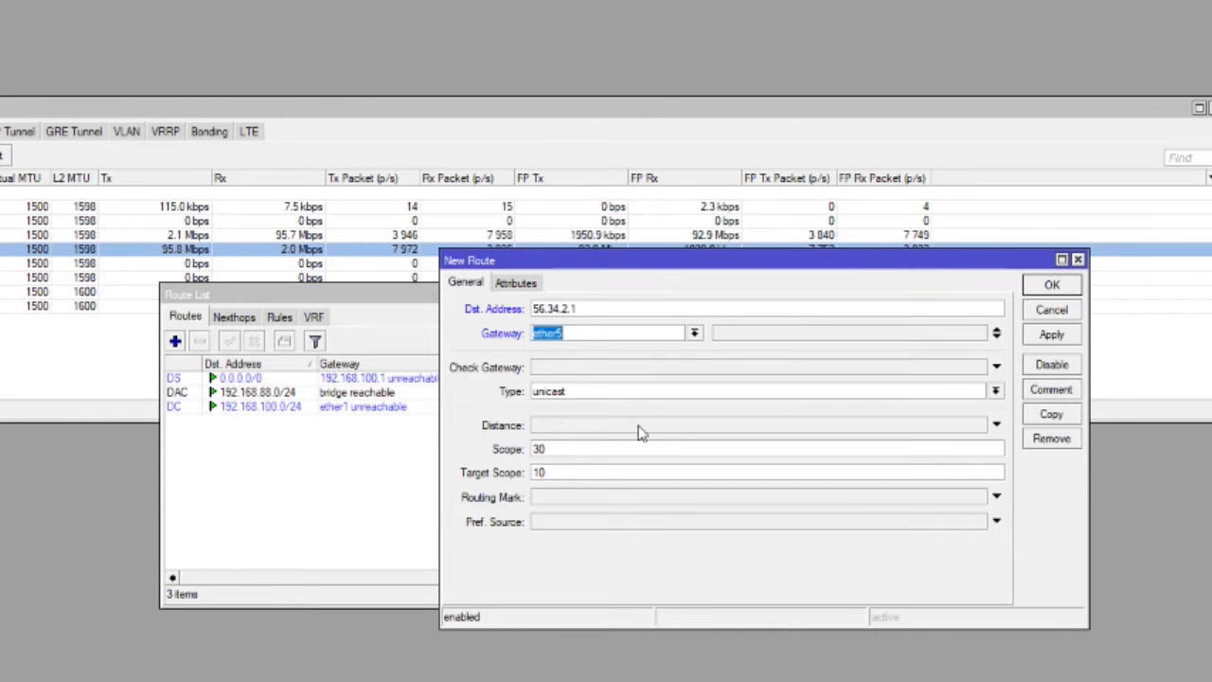
- Set the new route's Check Gateway to ping and its distance to 4, and save the route
left_click(687, 371)
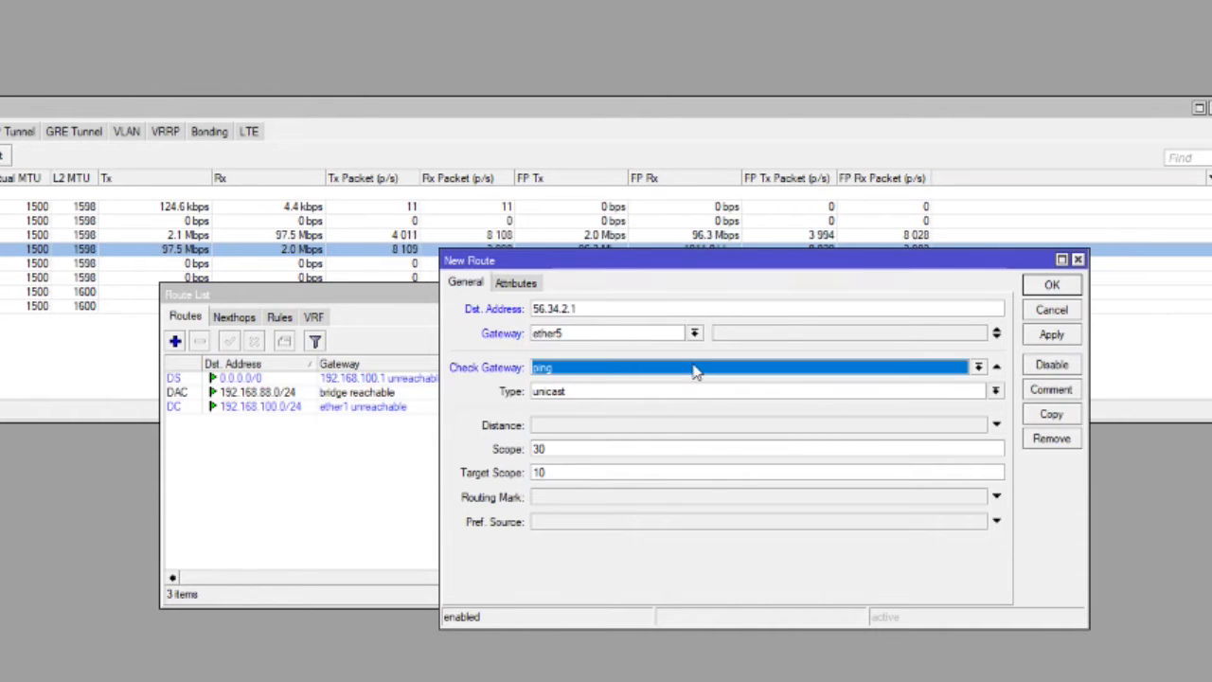
left_click(559, 428)
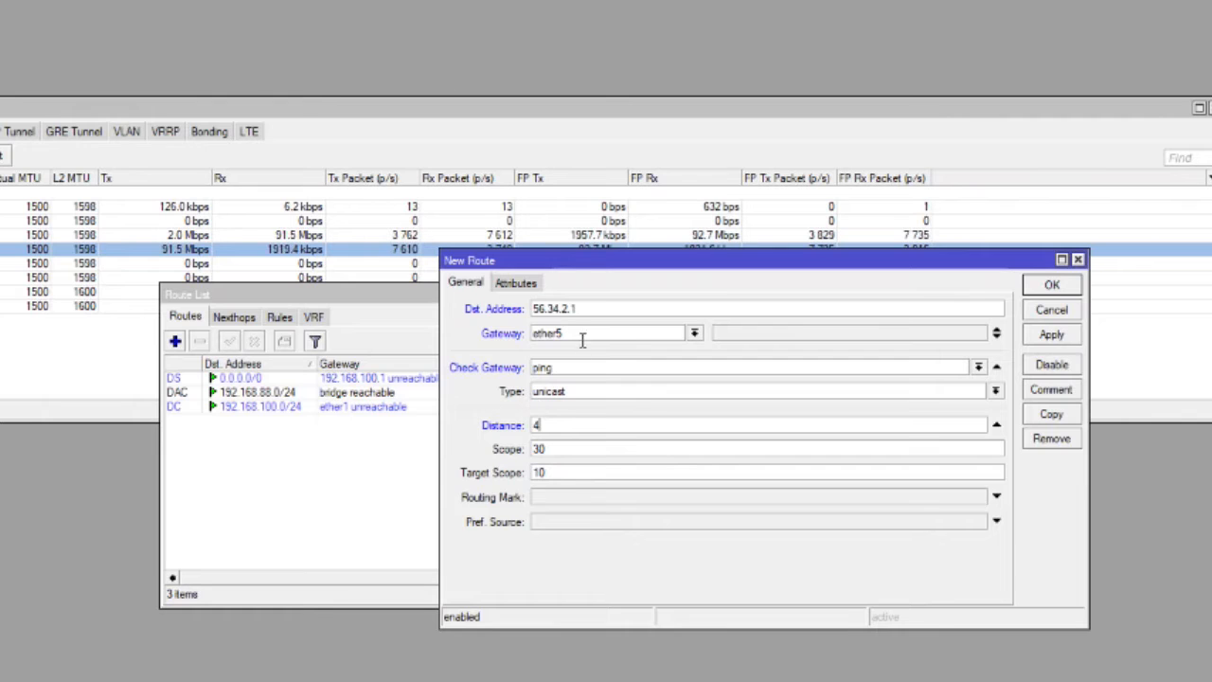
left_click(1052, 288)
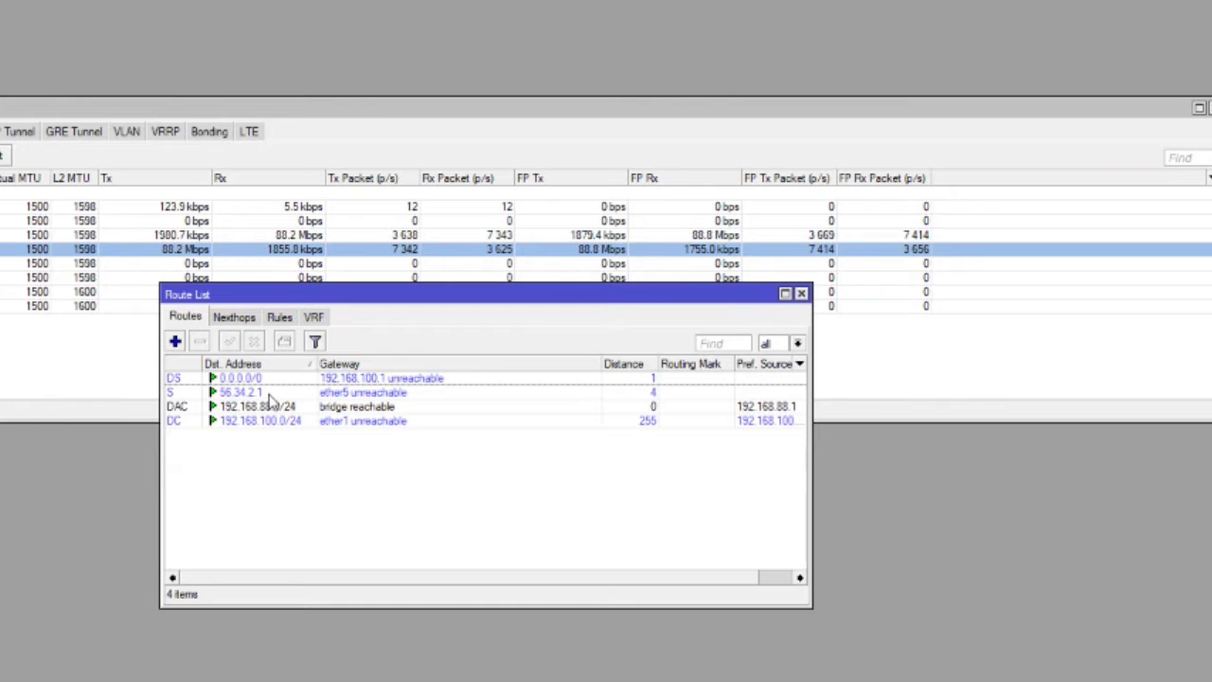
- Compare the new 56.34.2.1 route with the 192.168.88.0/24 bridge route, and close the route list
left_click(268, 394)
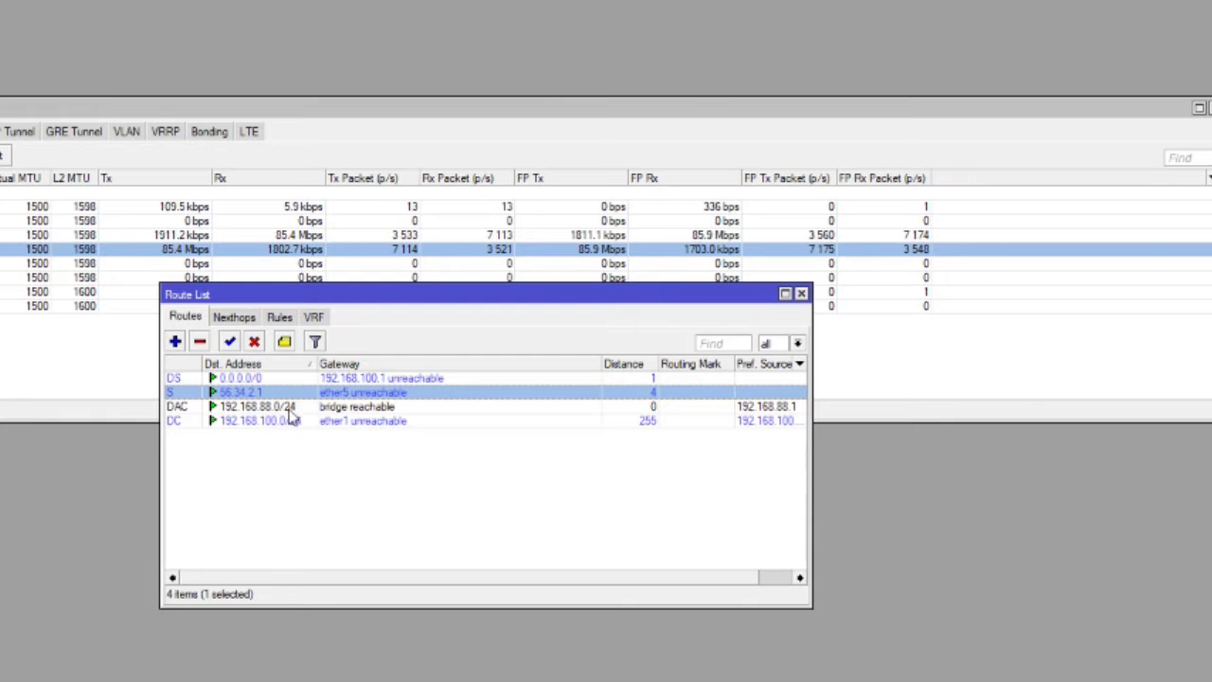
left_click(289, 409)
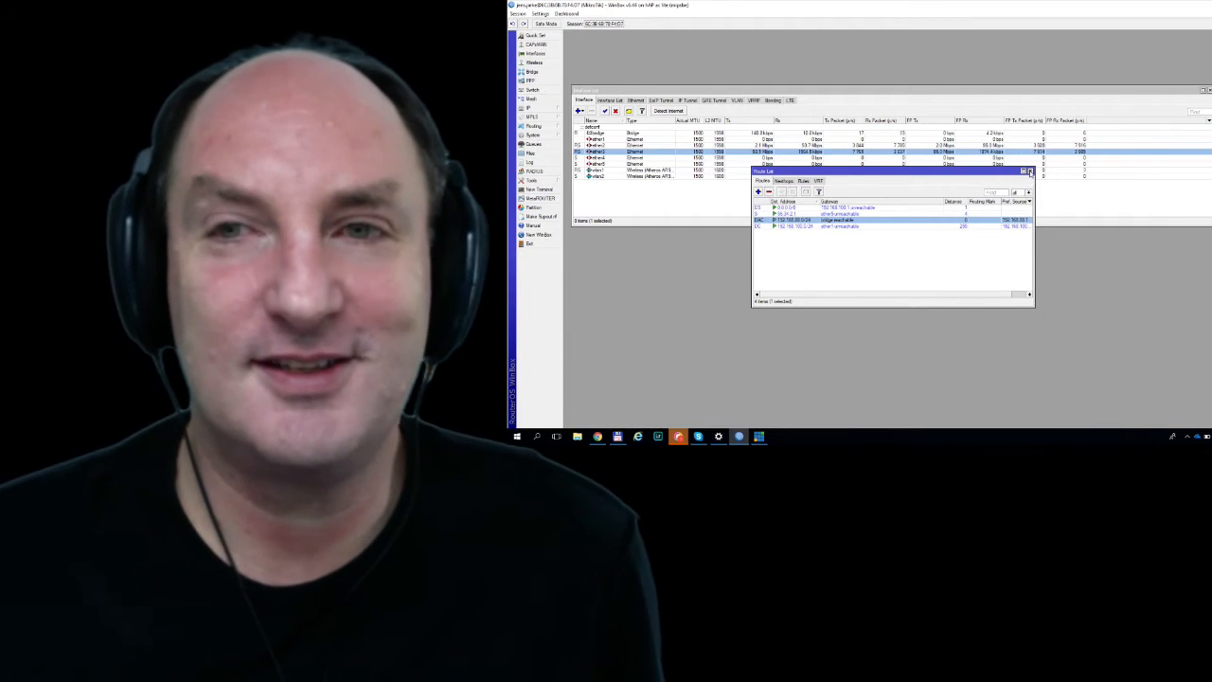
left_click(1029, 172)
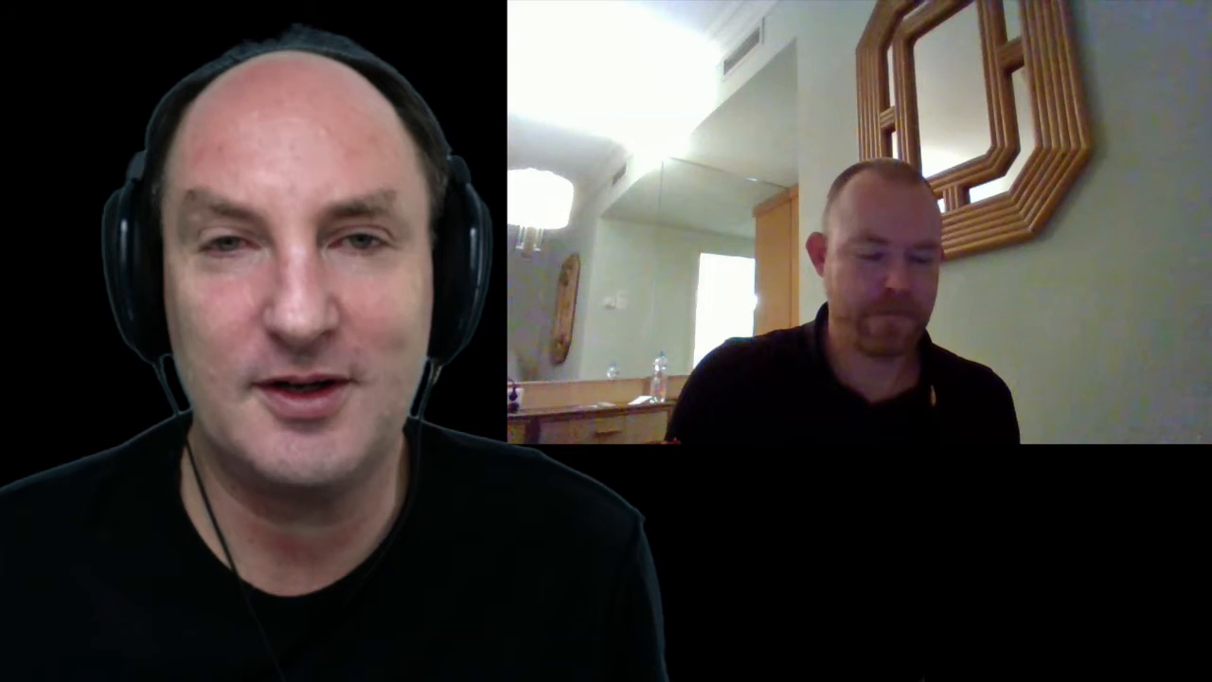
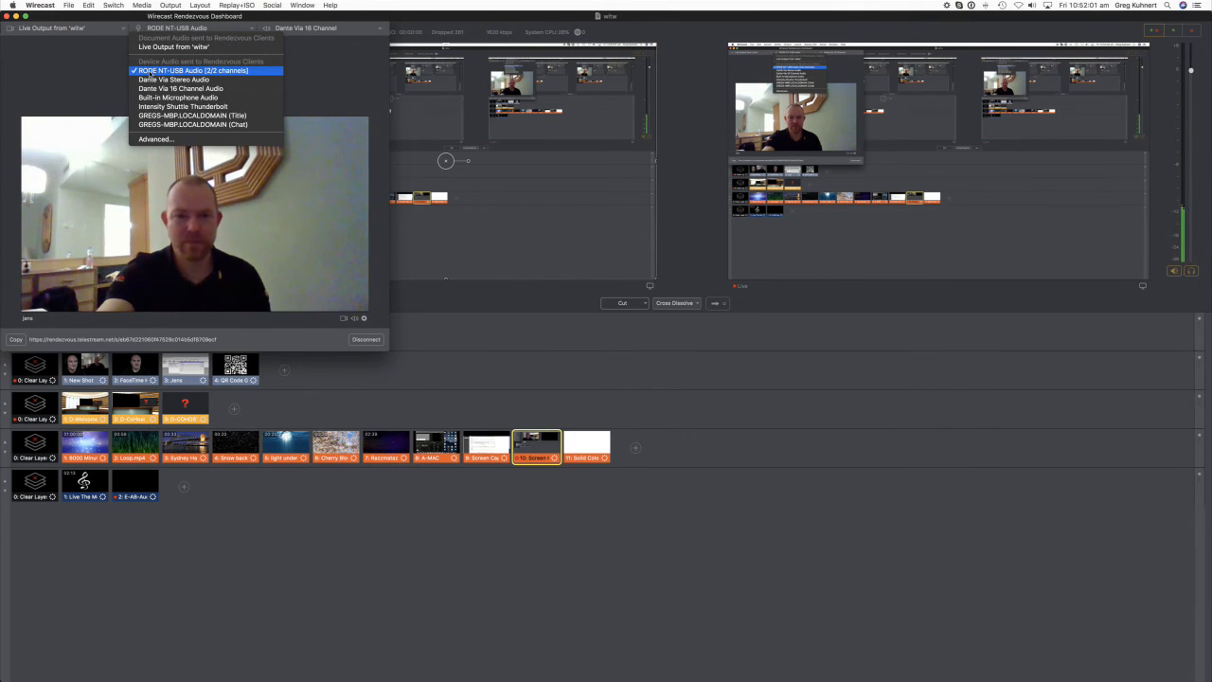
- Switch the audio sent to Rendezvous clients from RODE NT-USB Audio to Live Output from 'witw', and close the Rendezvous dashboard
left_click(195, 54)
left_click(244, 30)
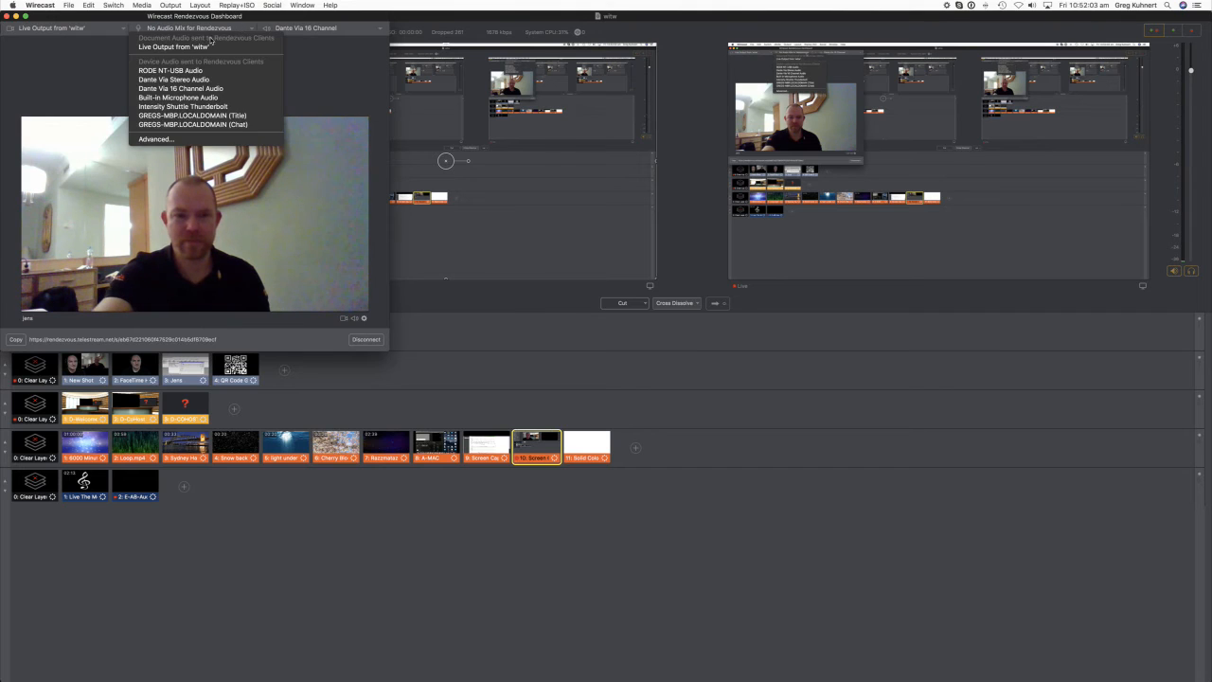
left_click(188, 49)
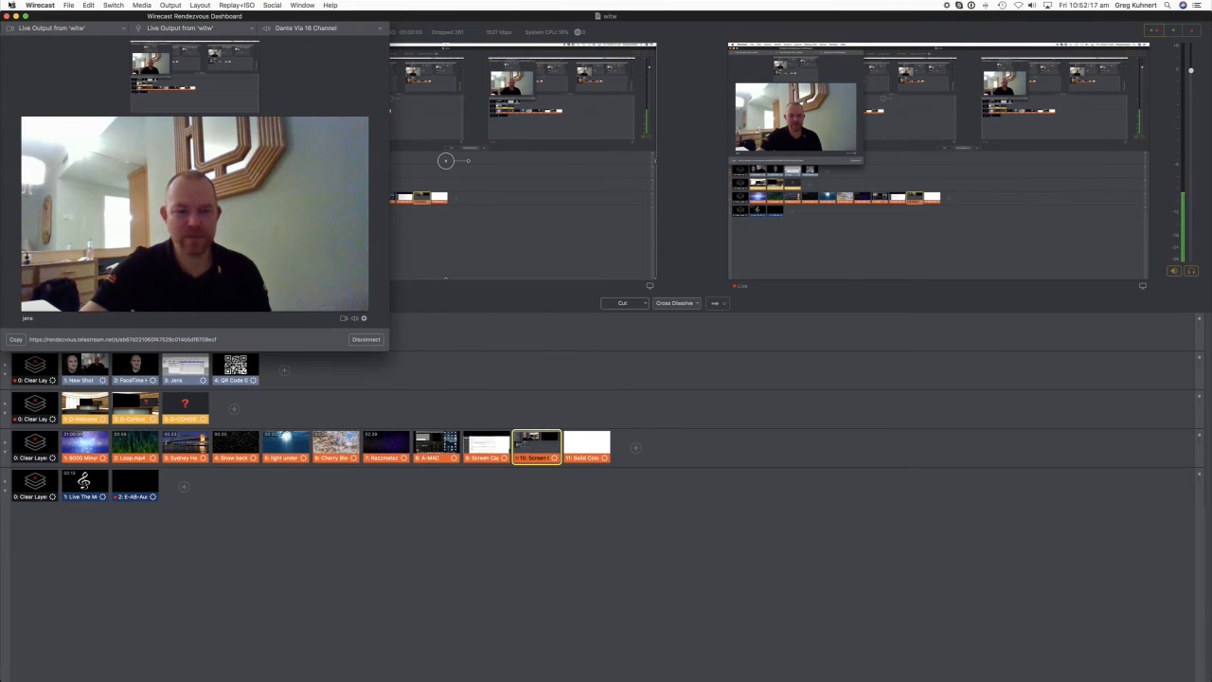
left_click(9, 16)
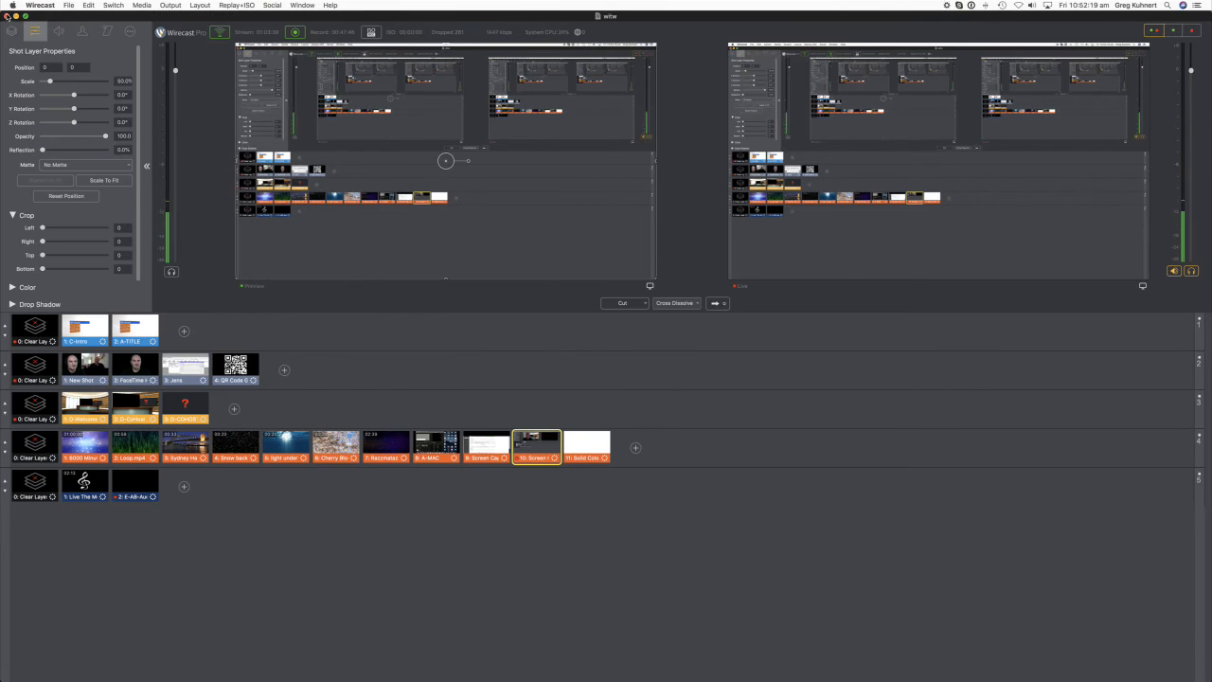
- Open the Audio Mixer and reopen the Rendezvous Dashboard
left_click(162, 240)
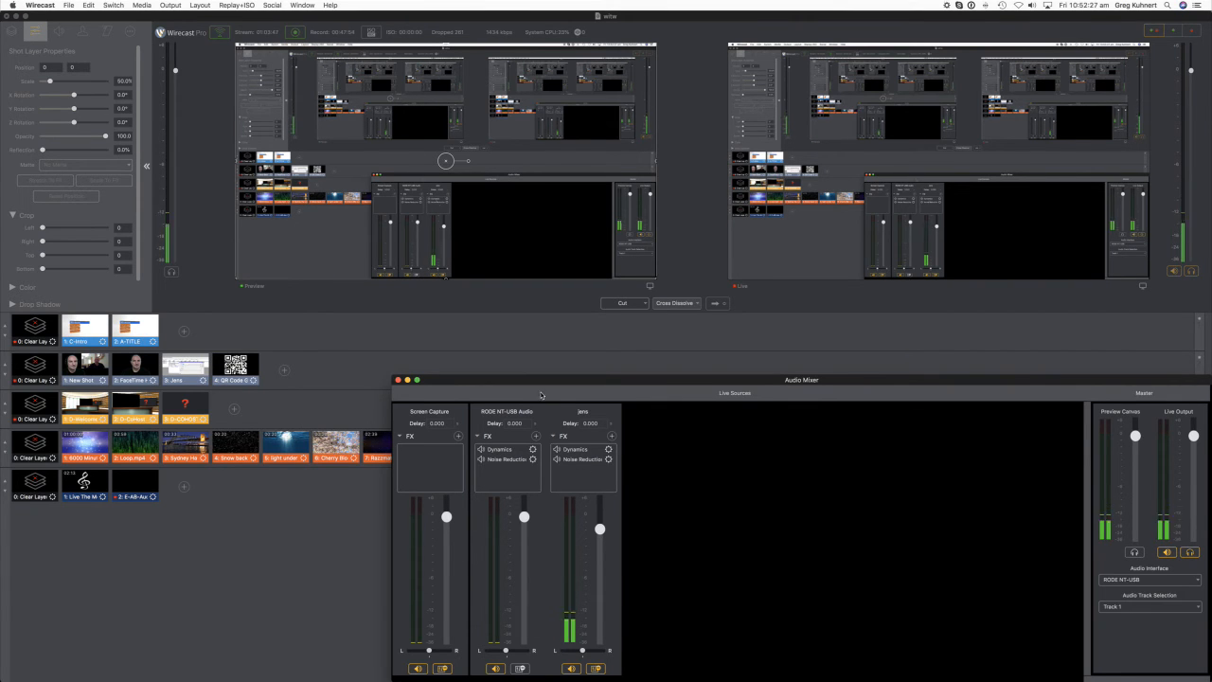
left_click(171, 6)
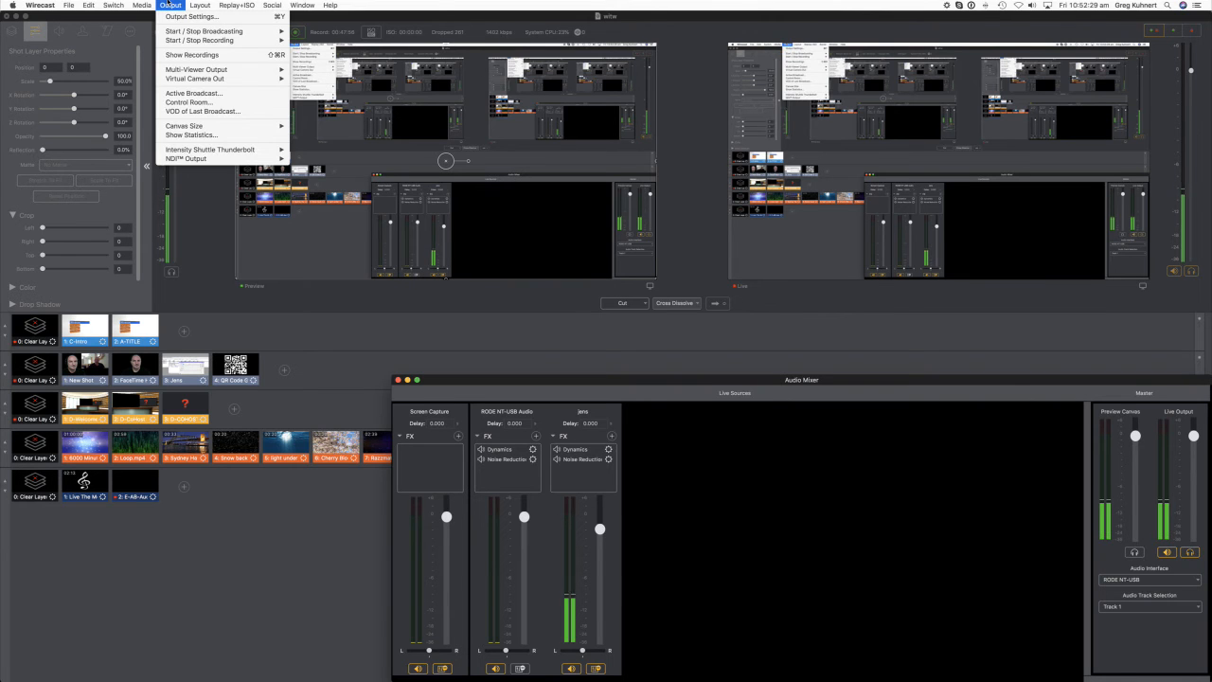
mouse_move(301, 6)
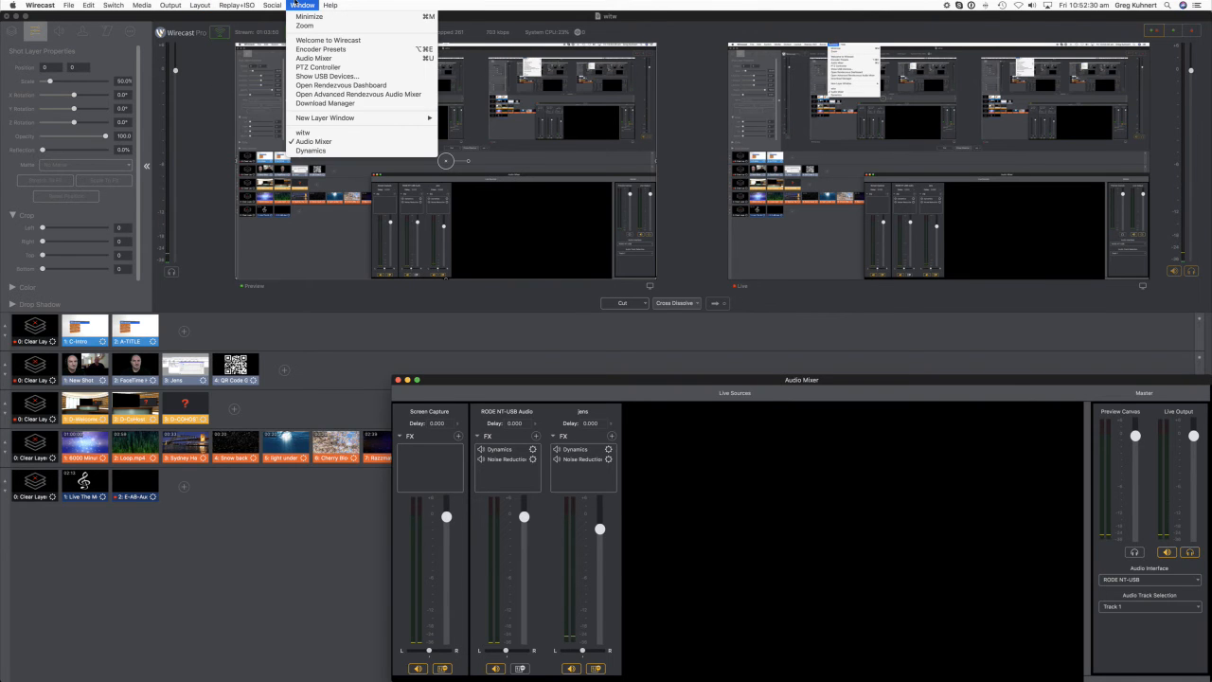
left_click(349, 86)
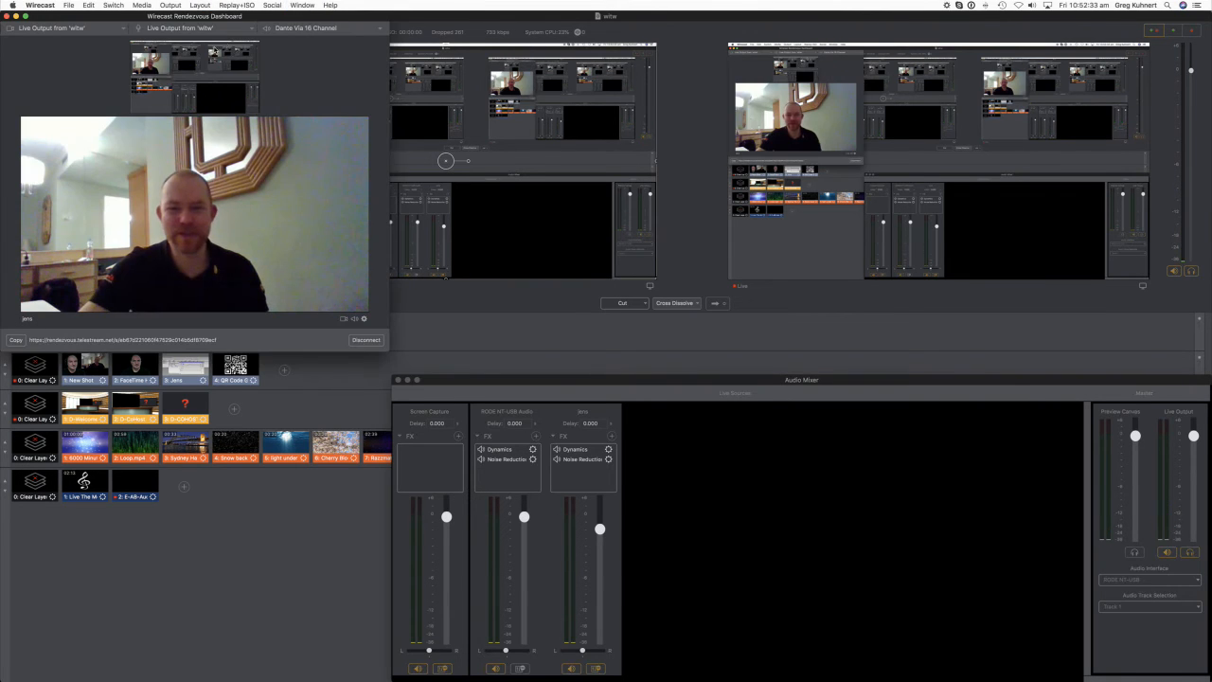
- Add RODE NT-USB Audio to the Rendezvous audio mix and remove Live Output from 'witw' from it
left_click(220, 31)
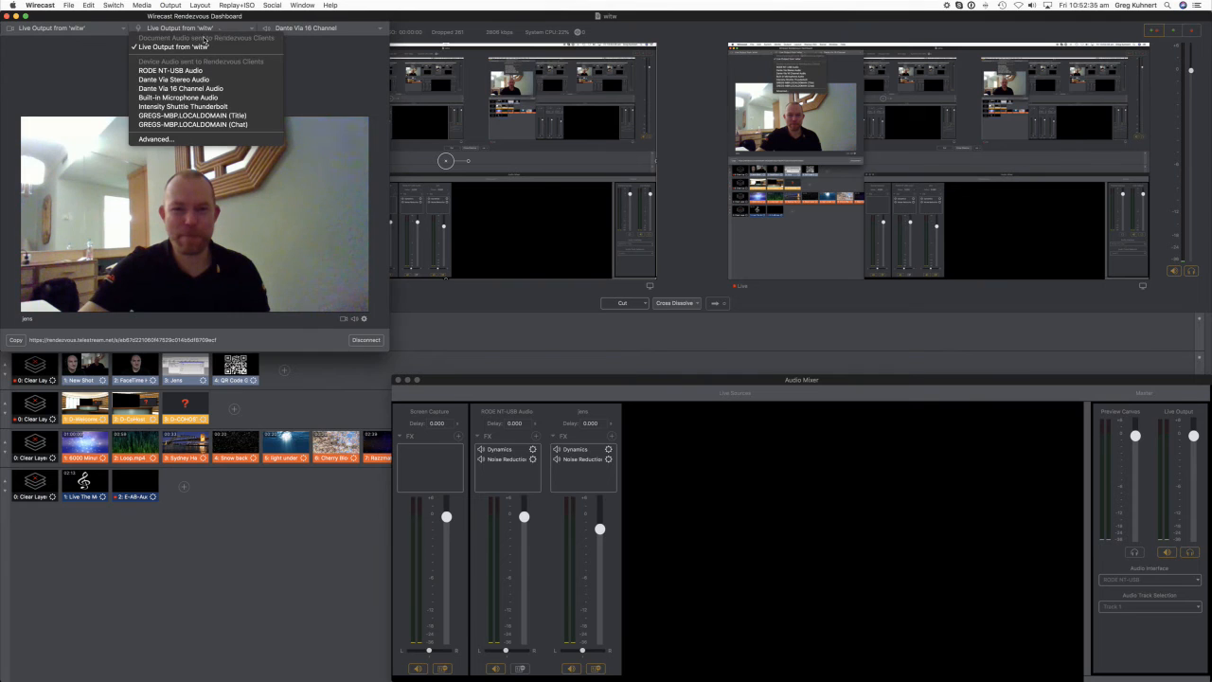
left_click(169, 71)
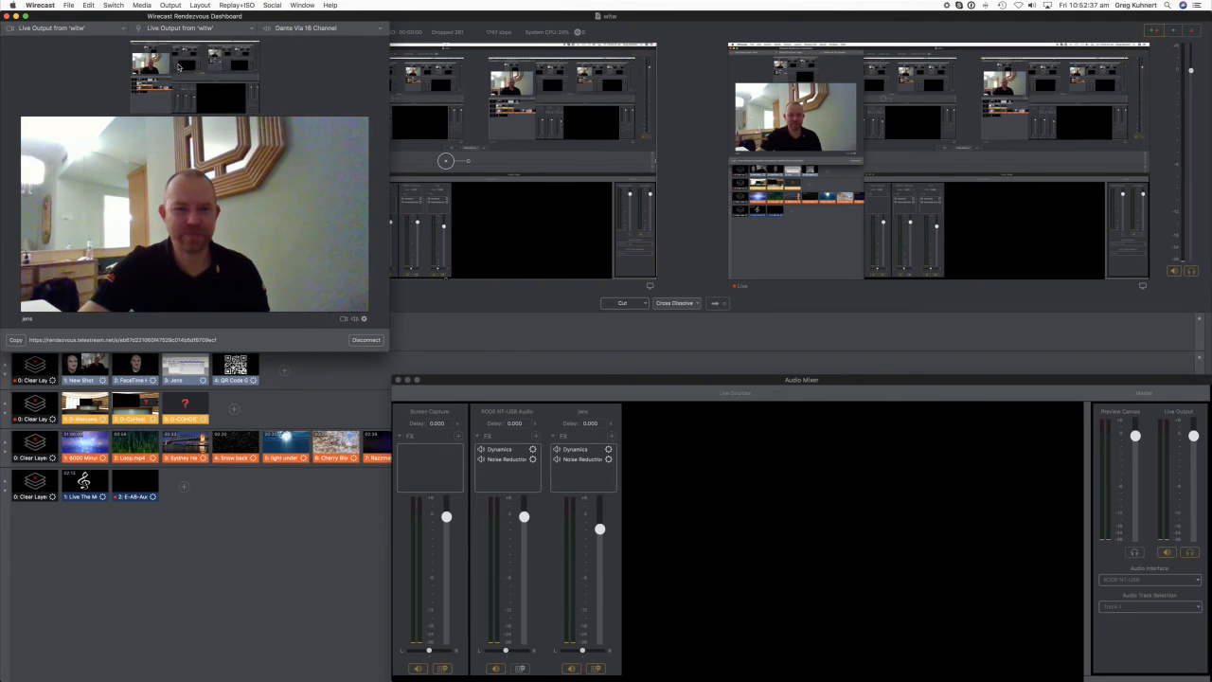
left_click(248, 29)
left_click(189, 47)
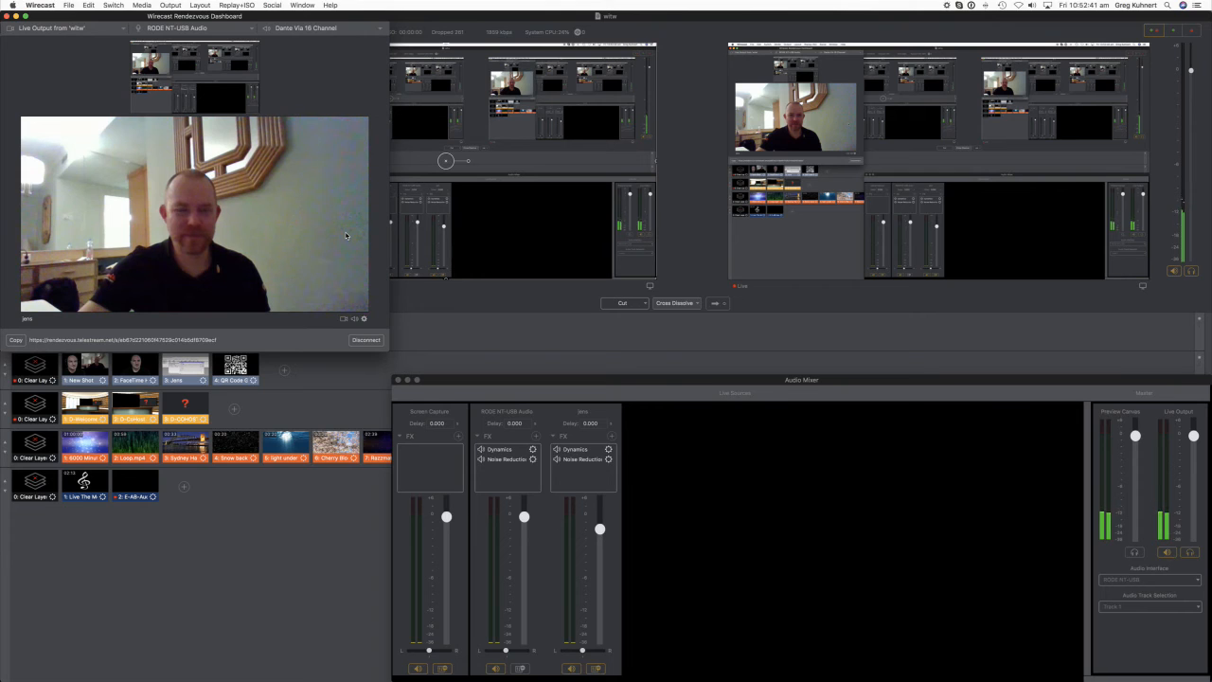
- Turn RODE NT-USB Audio off in the Rendezvous audio mix and turn it on again
left_click(249, 30)
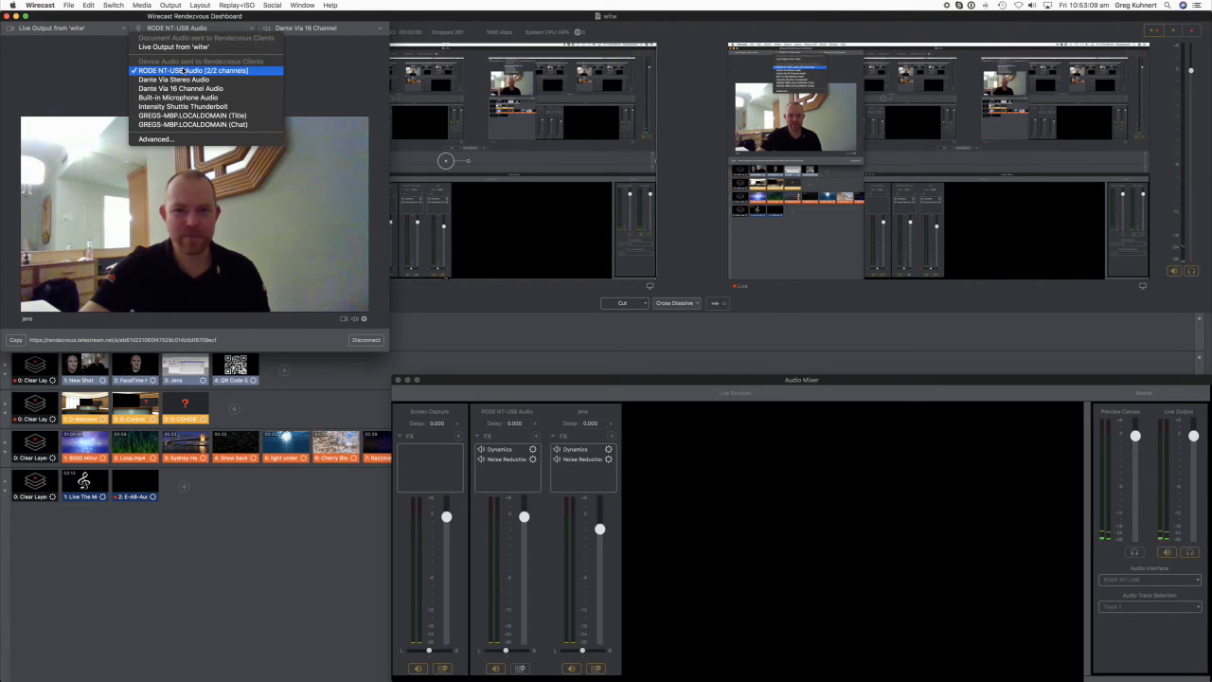
left_click(183, 71)
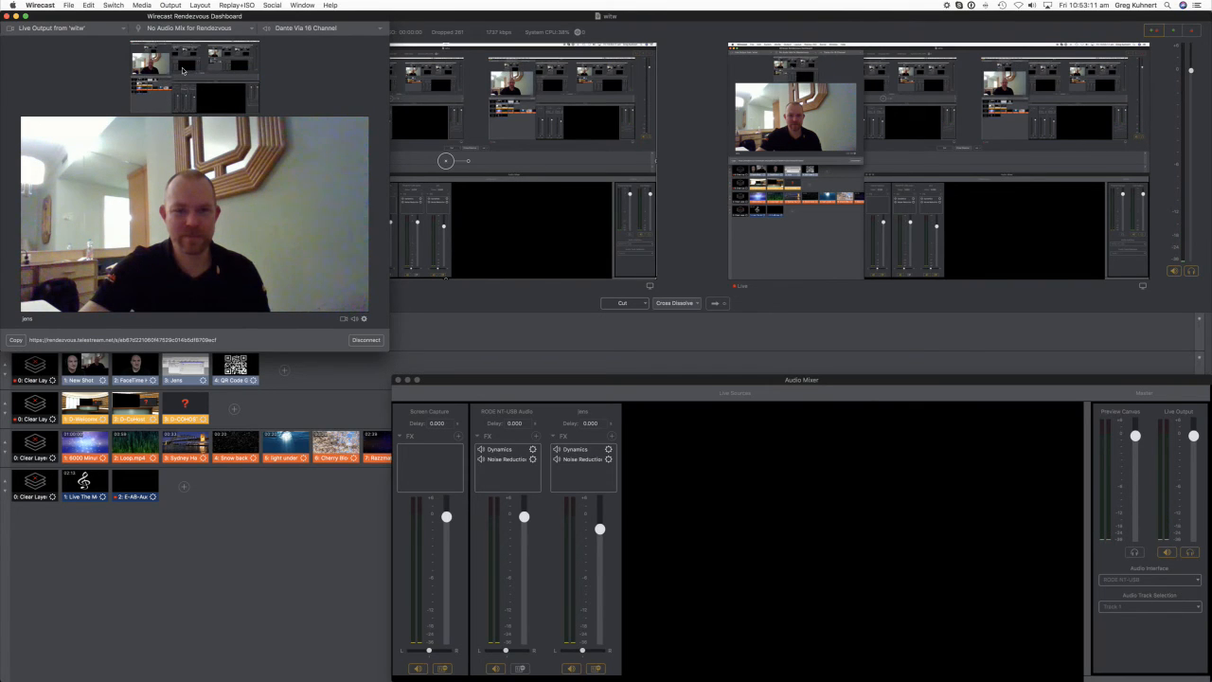
left_click(228, 30)
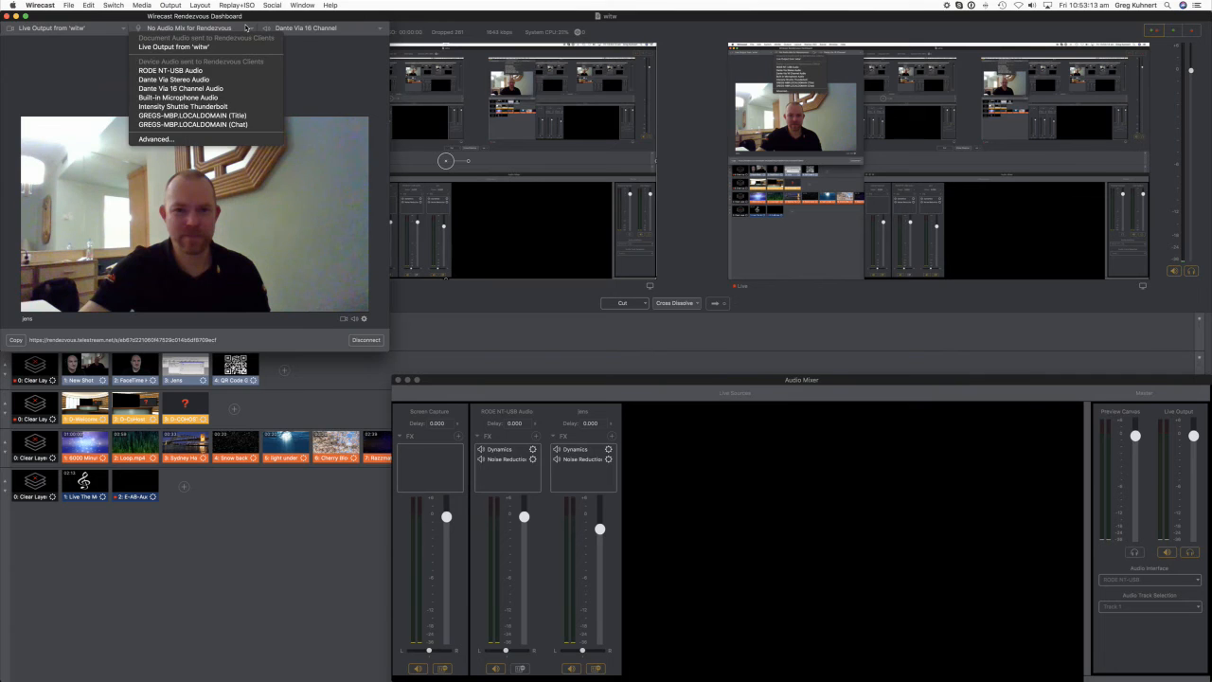
left_click(178, 72)
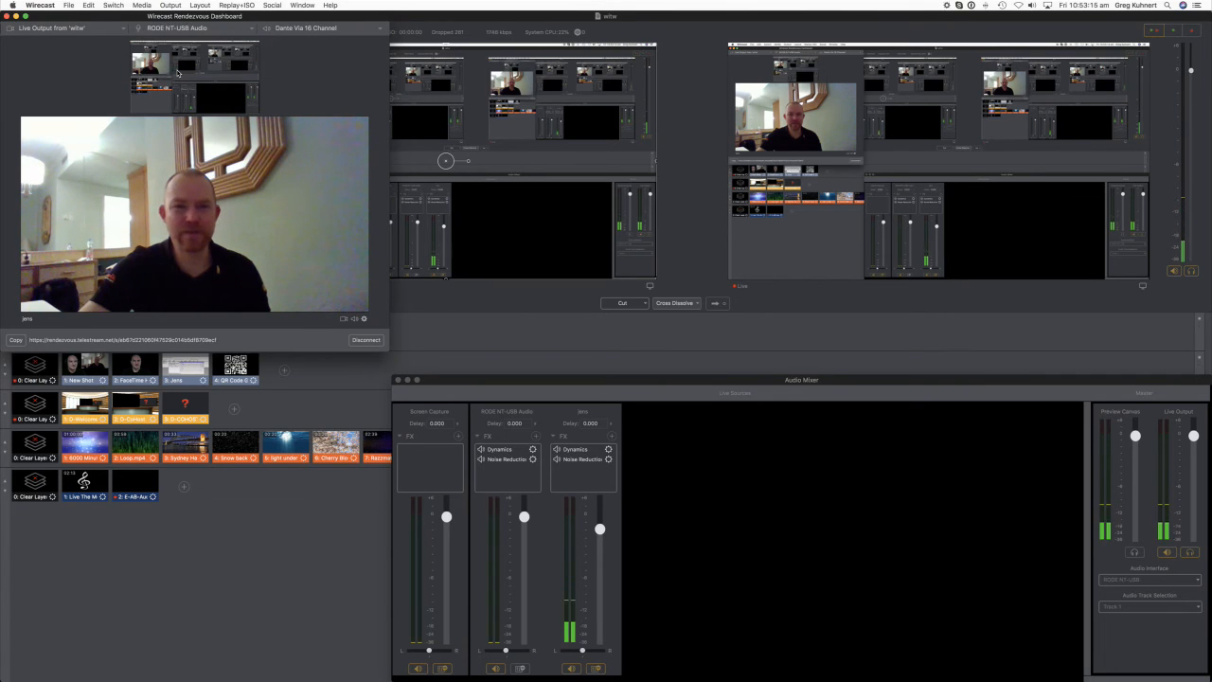
- Add Live Output from 'witw' to the Rendezvous audio mix and remove RODE NT-USB Audio, so guests get only the live output
left_click(250, 28)
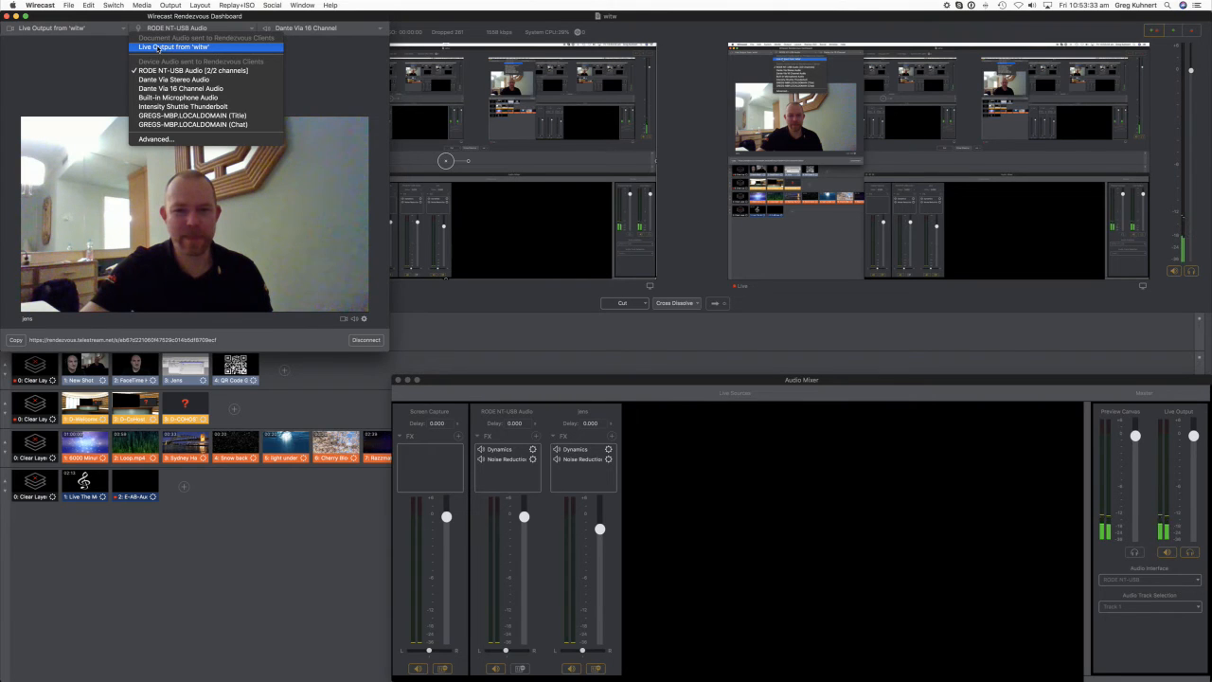
left_click(159, 48)
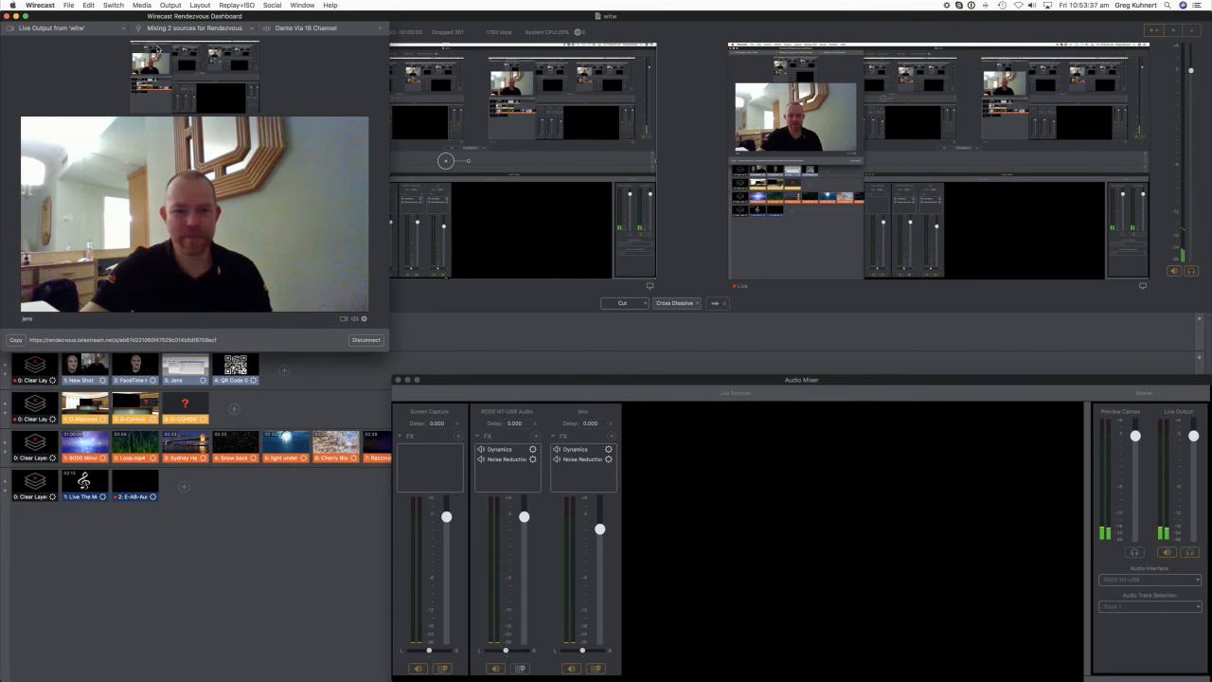
left_click(251, 28)
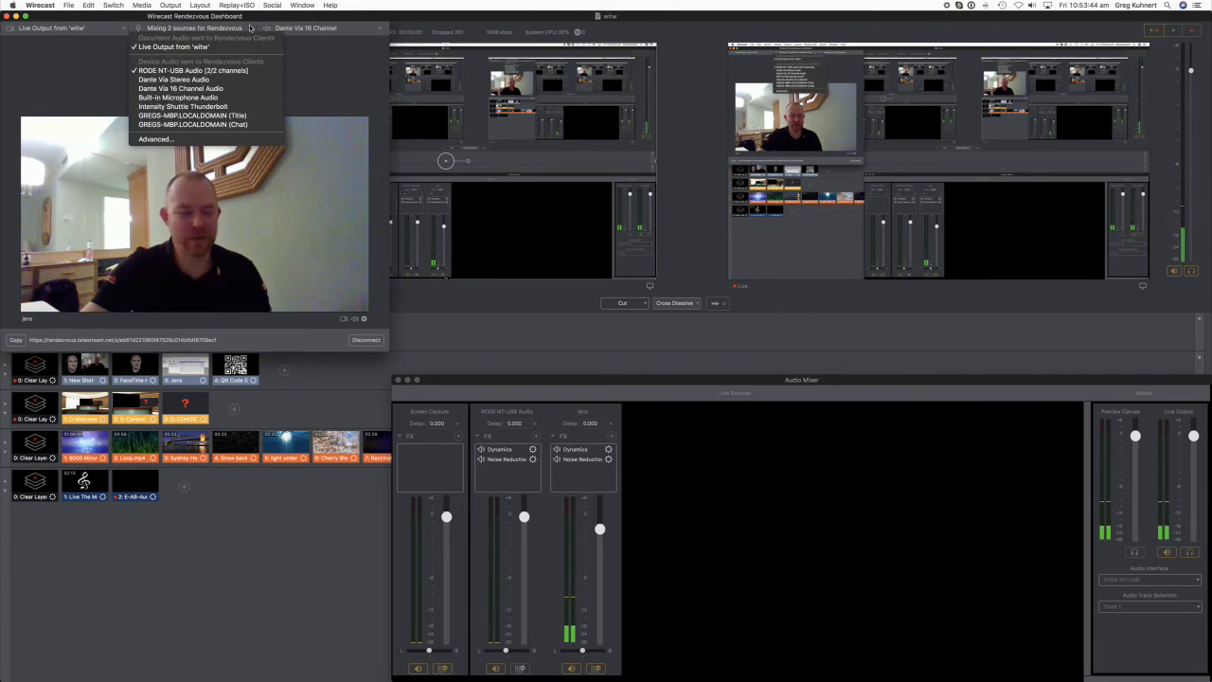
left_click(172, 71)
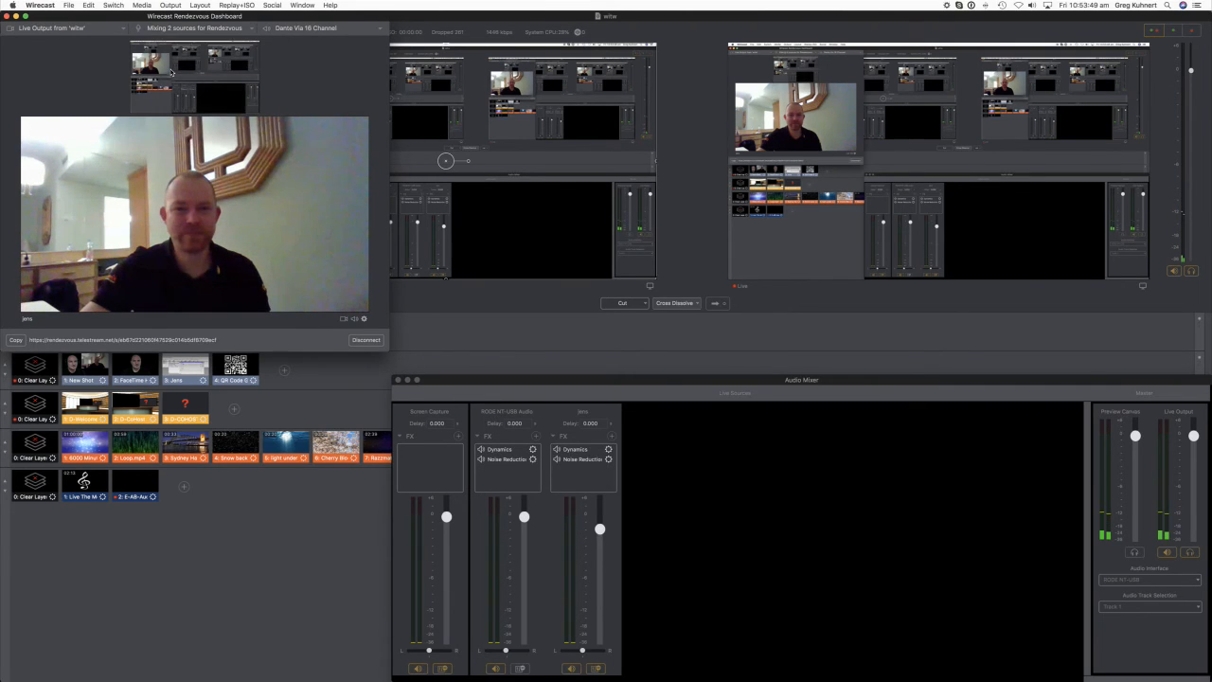
- Restore RODE NT-USB Audio as the only source in the Rendezvous audio mix, taking out Live Output from 'witw'
left_click(250, 27)
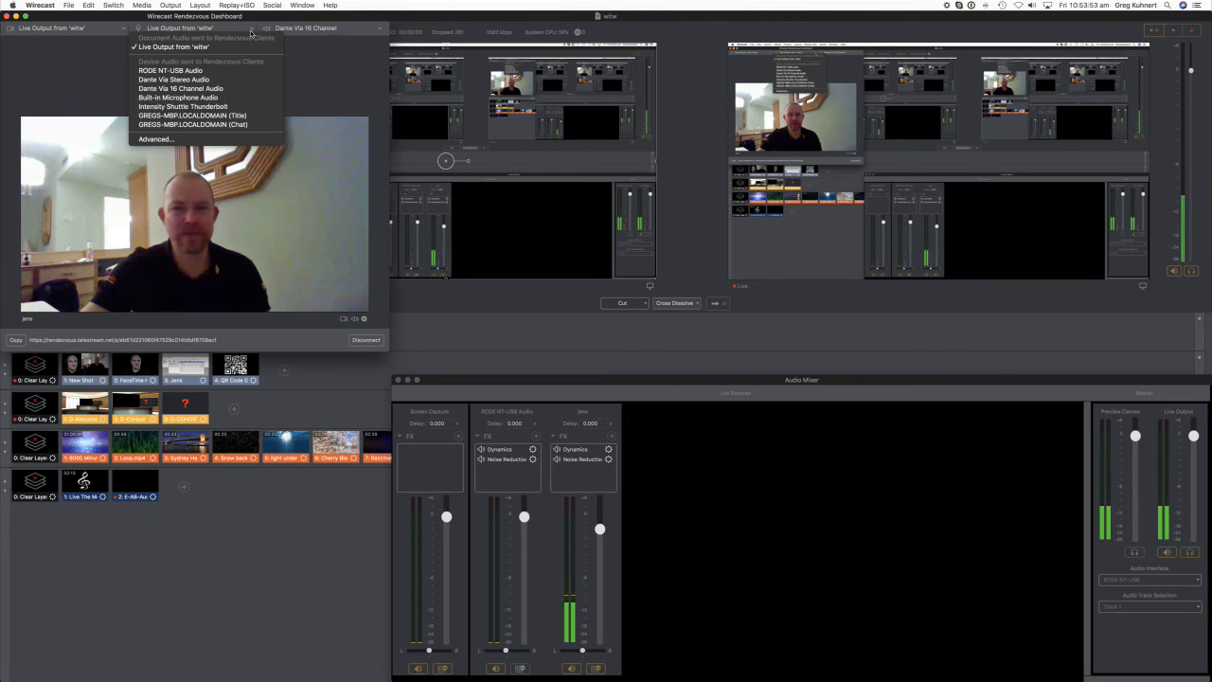
left_click(237, 71)
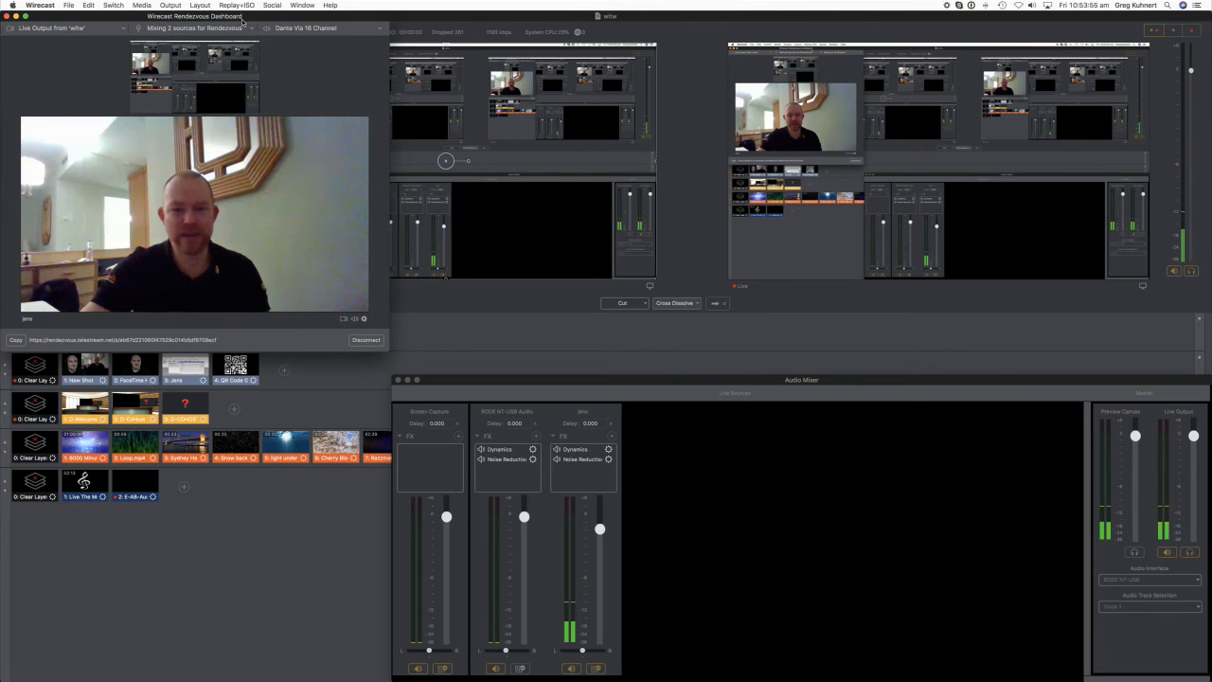
left_click(251, 27)
left_click(194, 48)
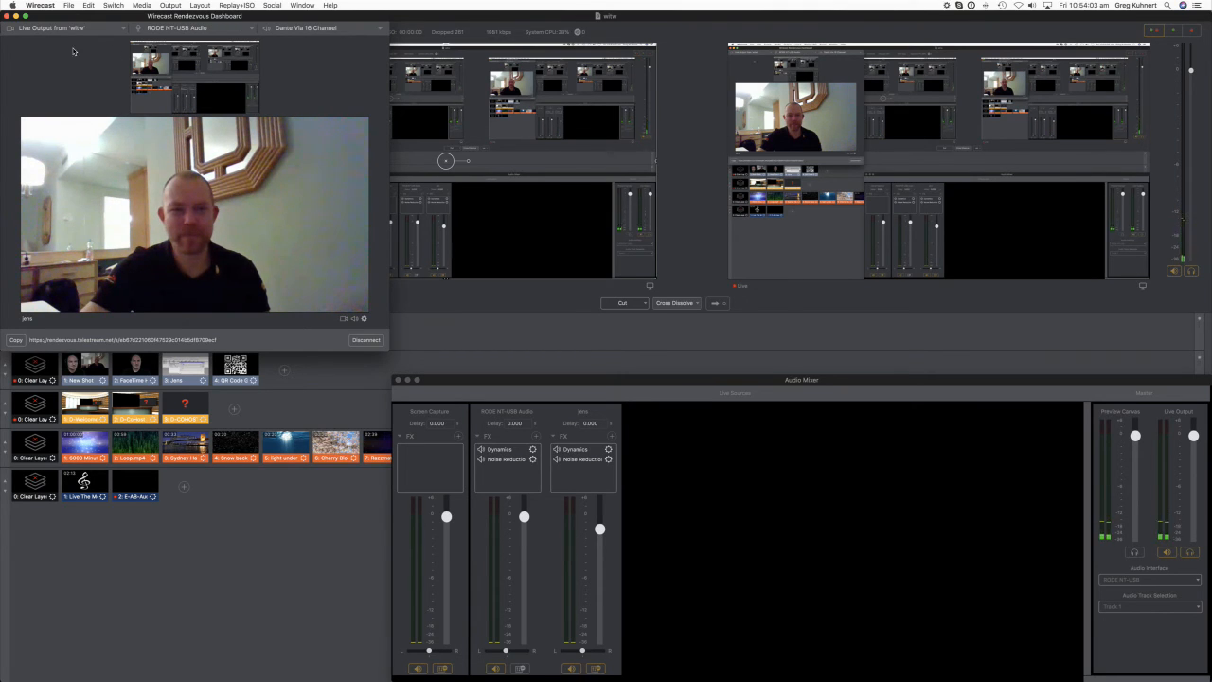
- Close the Rendezvous Dashboard and put the second layer's New Shot on the live output
left_click(251, 29)
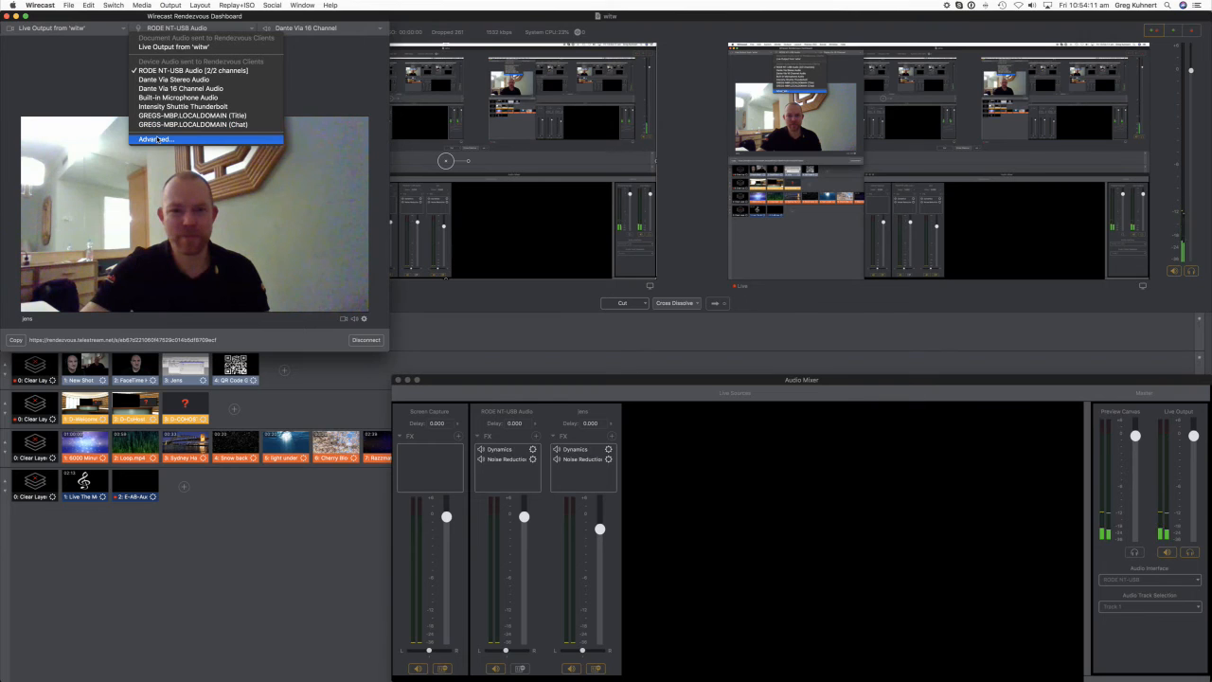
left_click(42, 75)
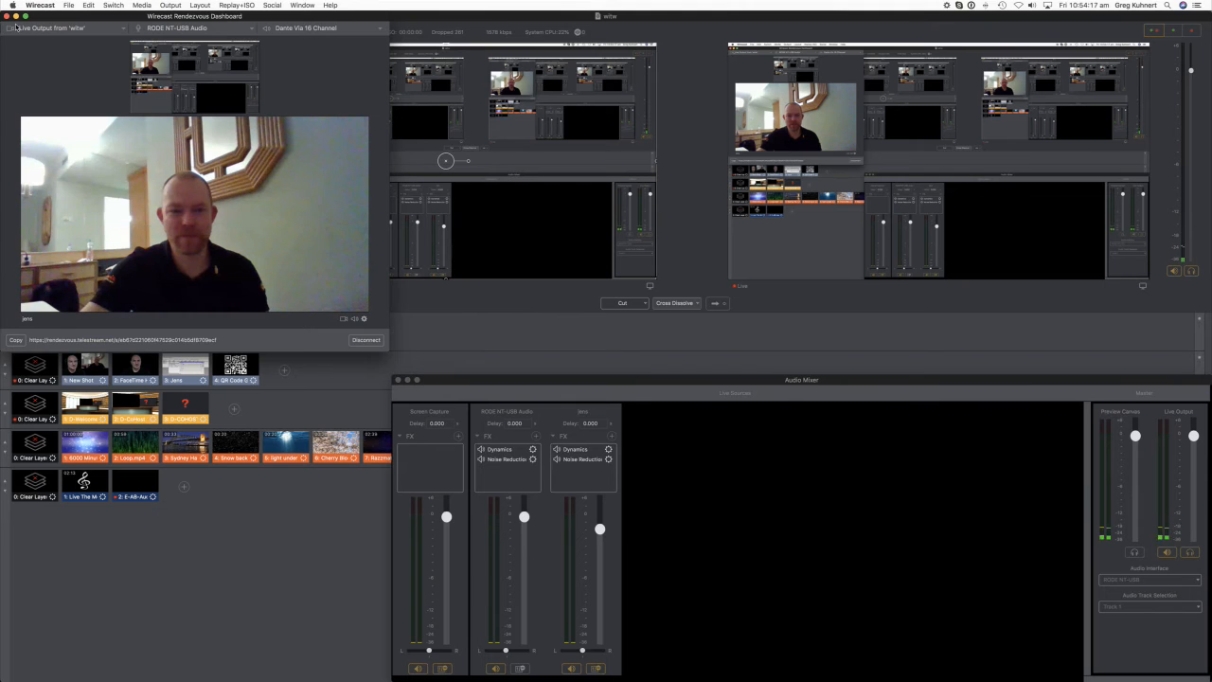
left_click(7, 16)
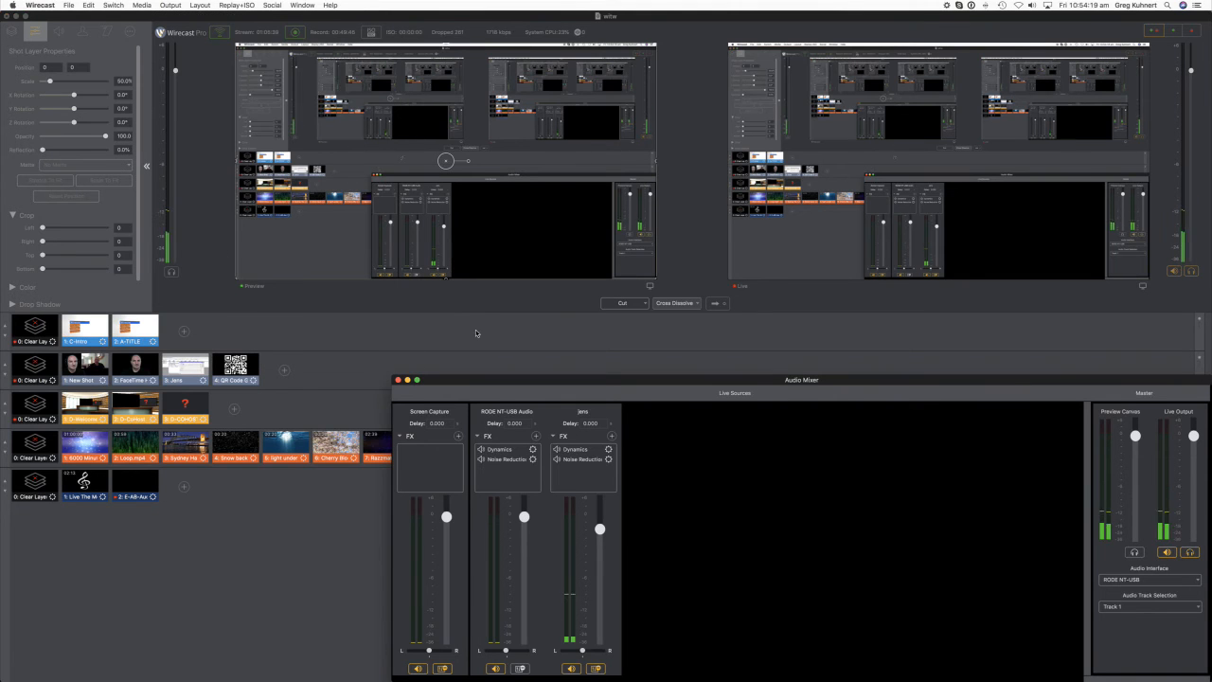
left_click(476, 335)
left_click(92, 362)
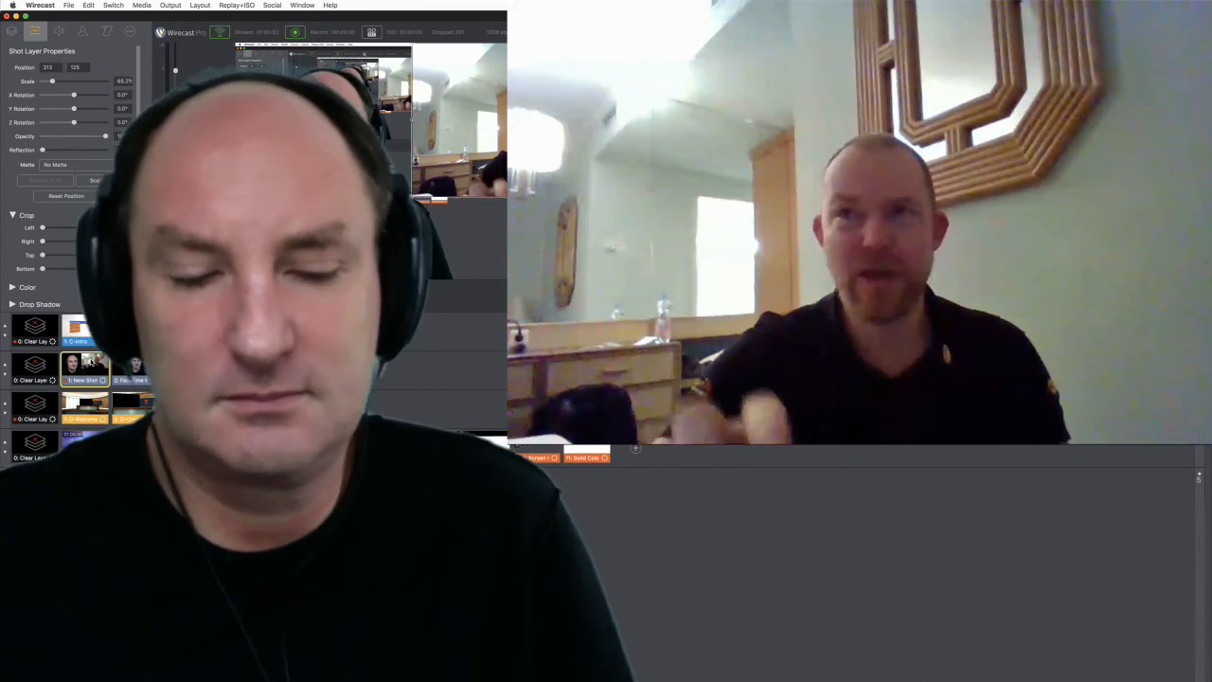
- Switch to the YouTube live stream page in Chrome and write a live chat message beginning with "Thanks"
key("super+Tab")
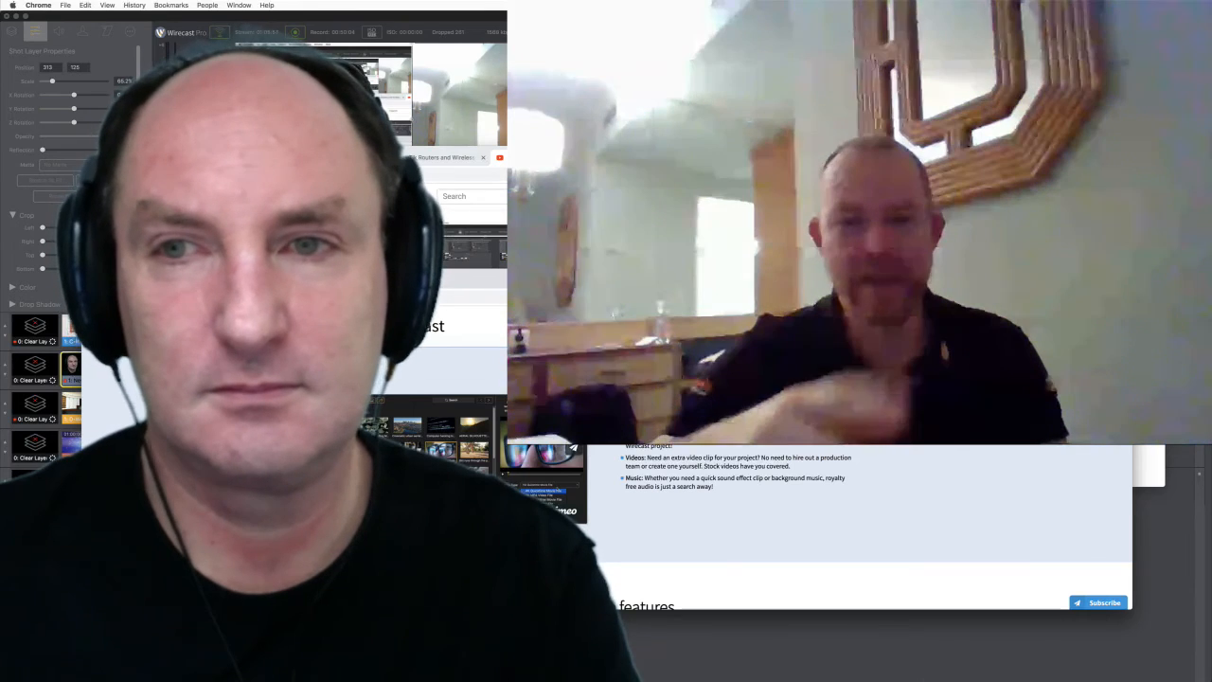
key("super+grave")
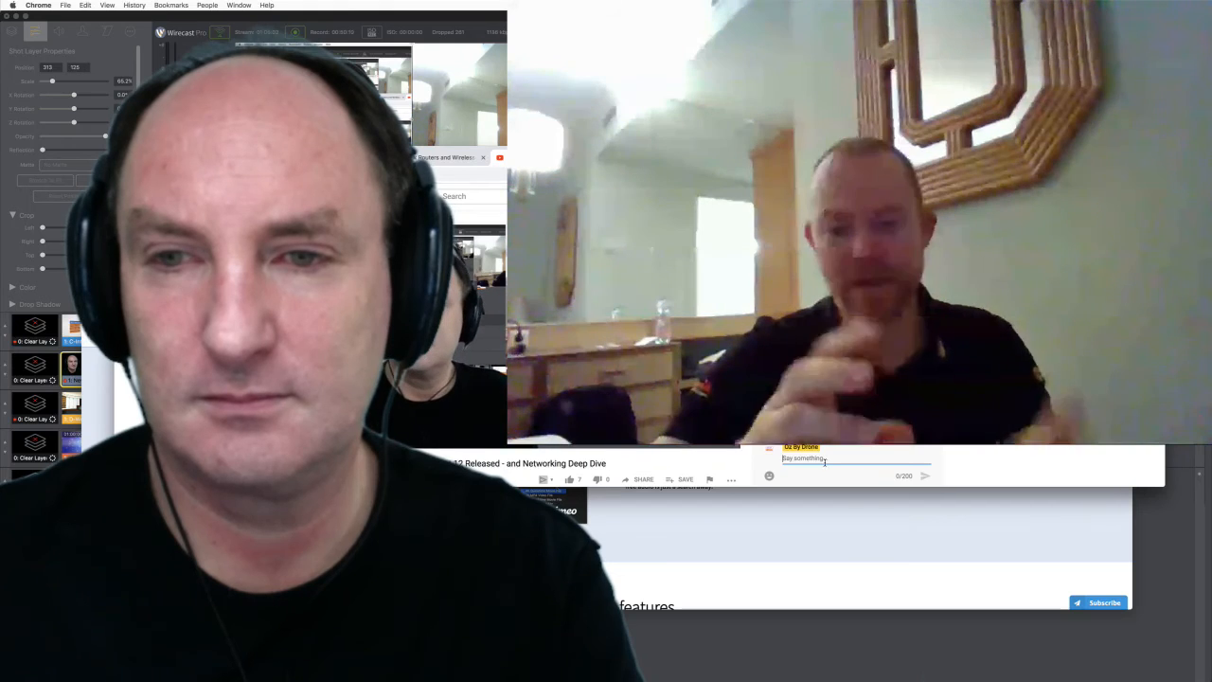
type("Thanks D")
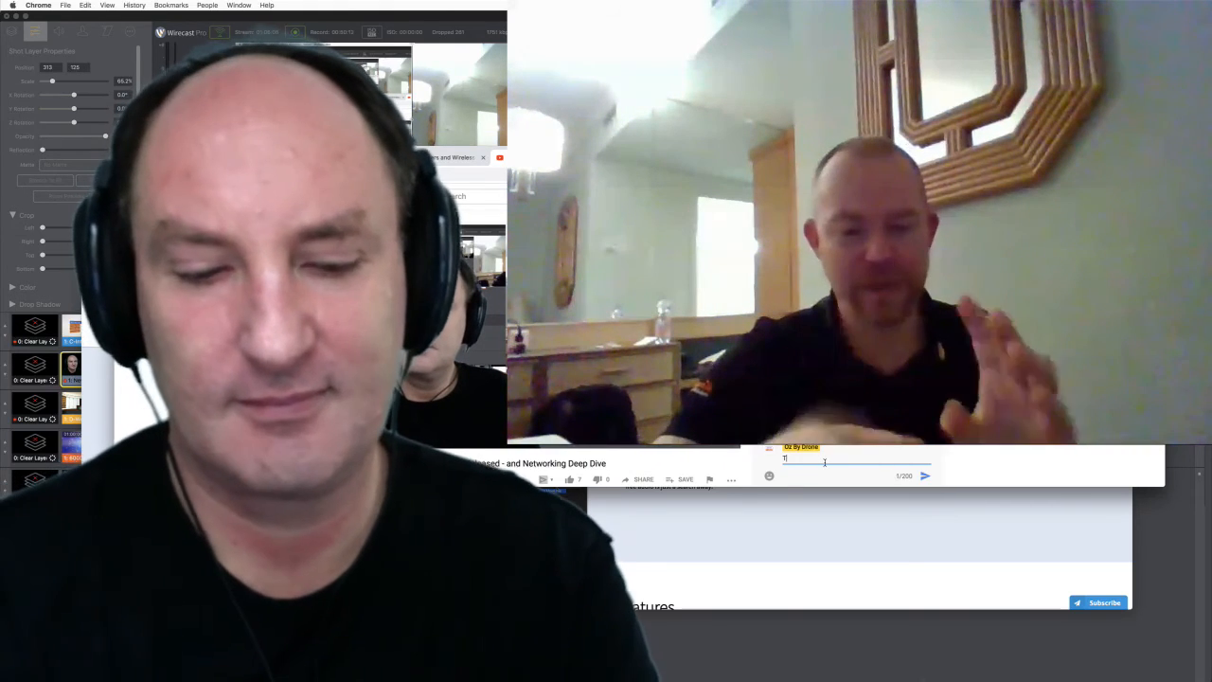